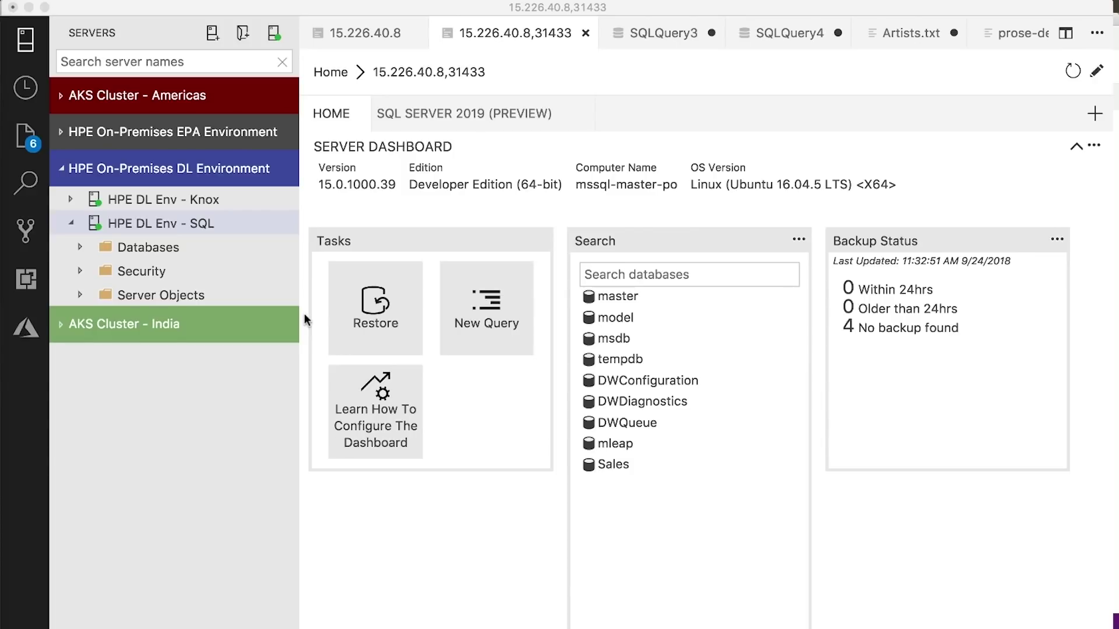
Expand HPE DL Env - SQL's Databases node to list DWConfiguration, mleap and Sales
click(79, 248)
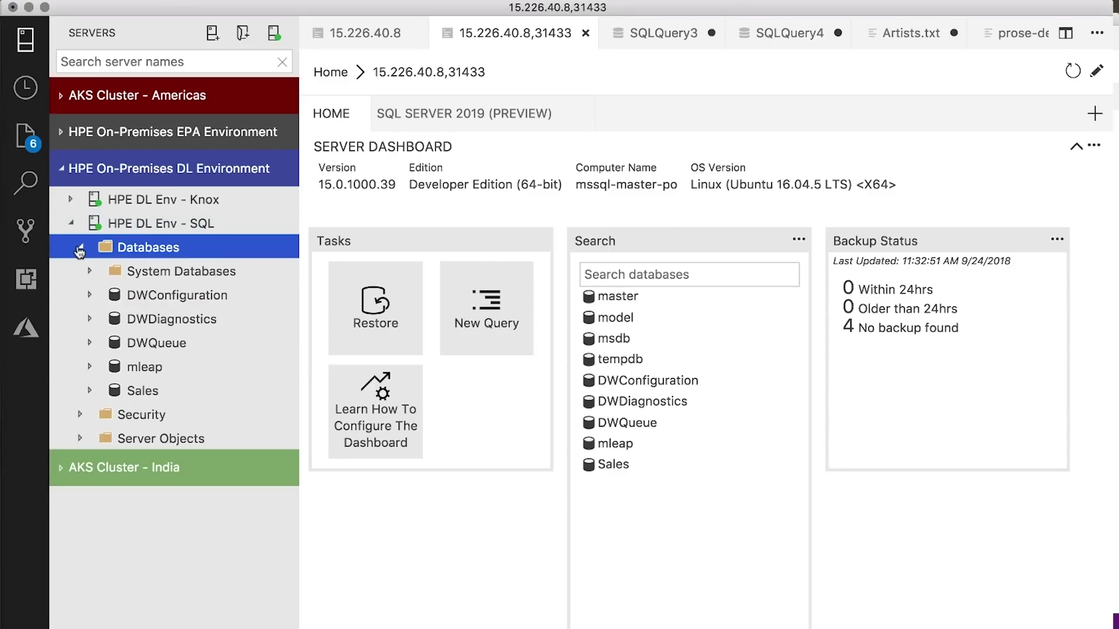
Start an Oracle external table in Sales and reach the data source naming field
right_click(118, 393)
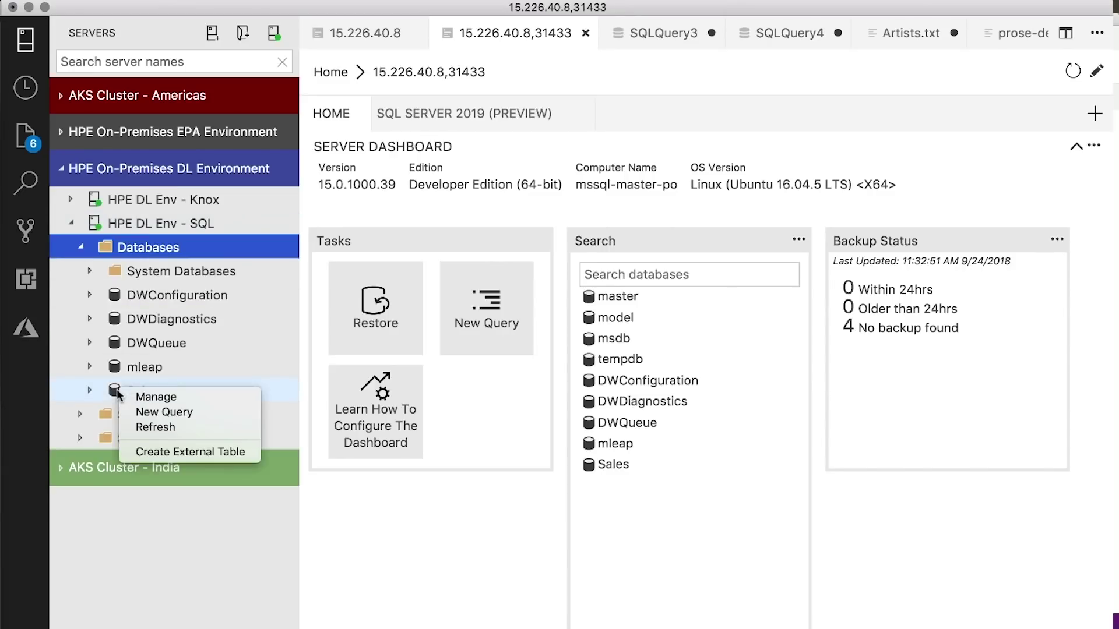
click(146, 448)
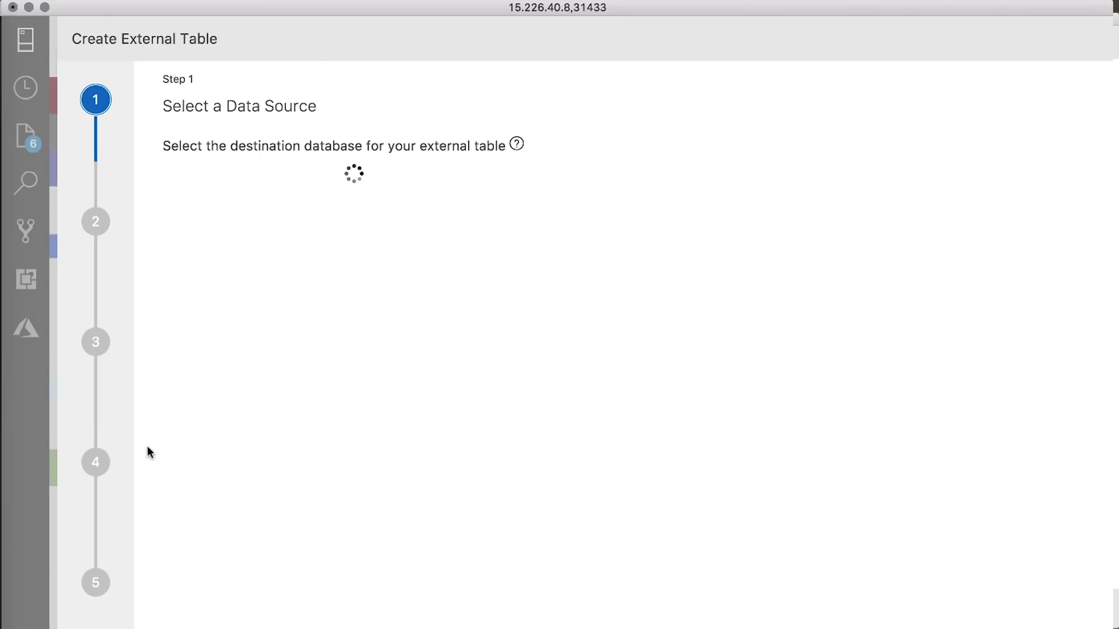
click(408, 312)
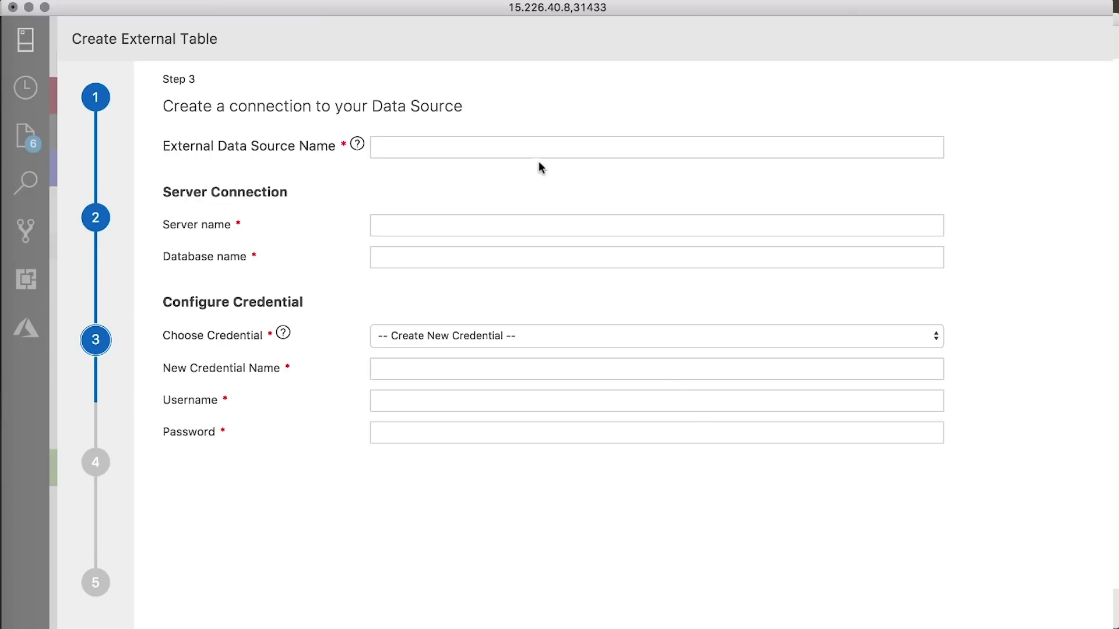
click(539, 148)
text(ORACLE_INV)
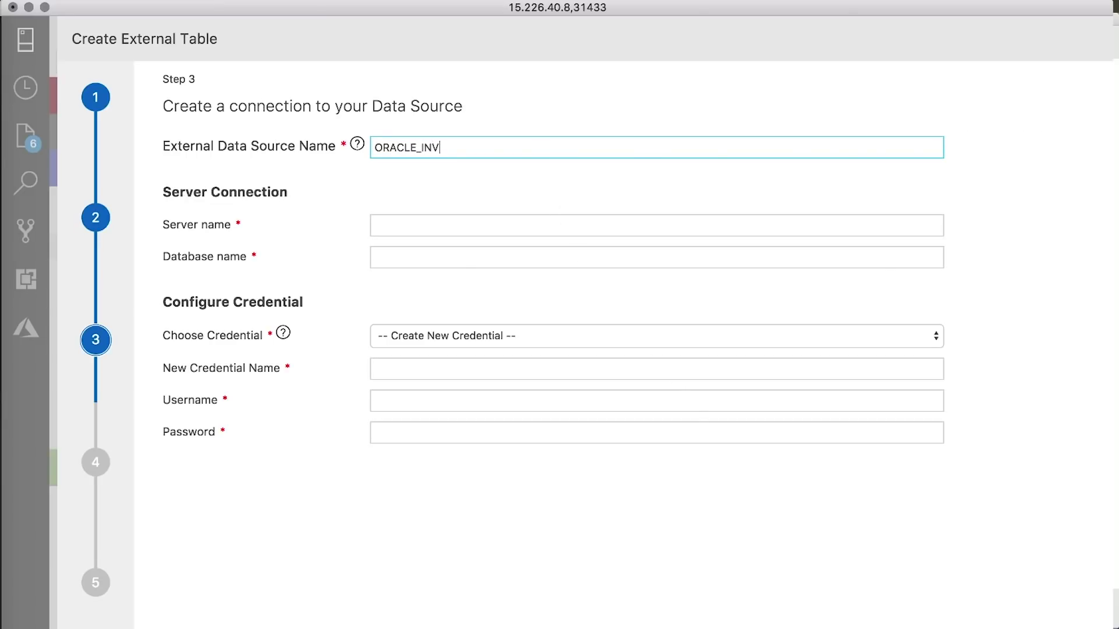
key(Tab)
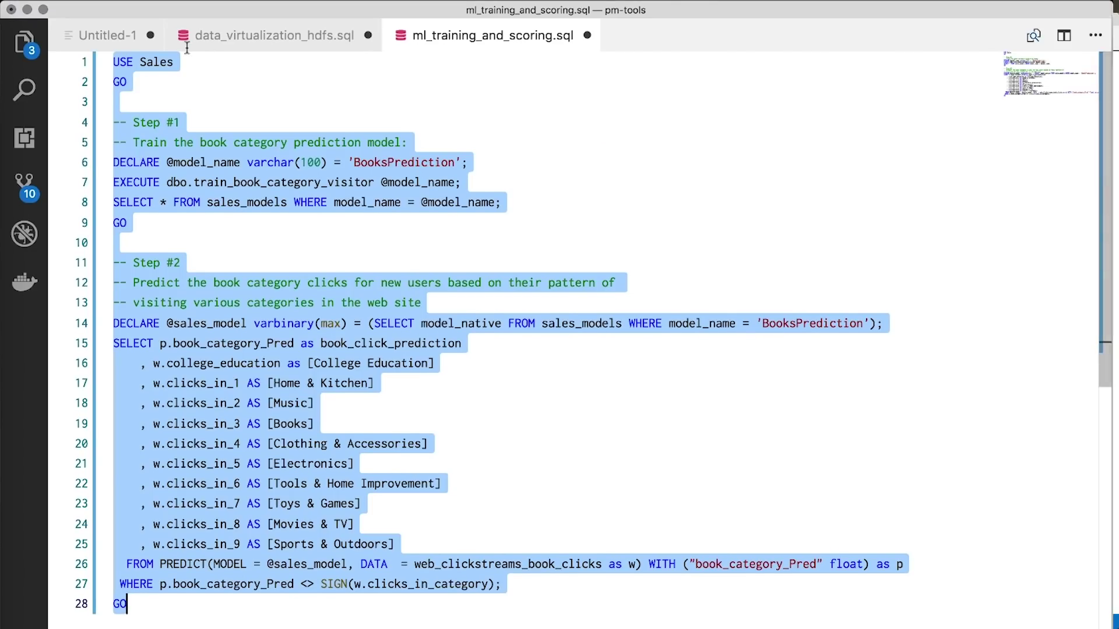
click(110, 35)
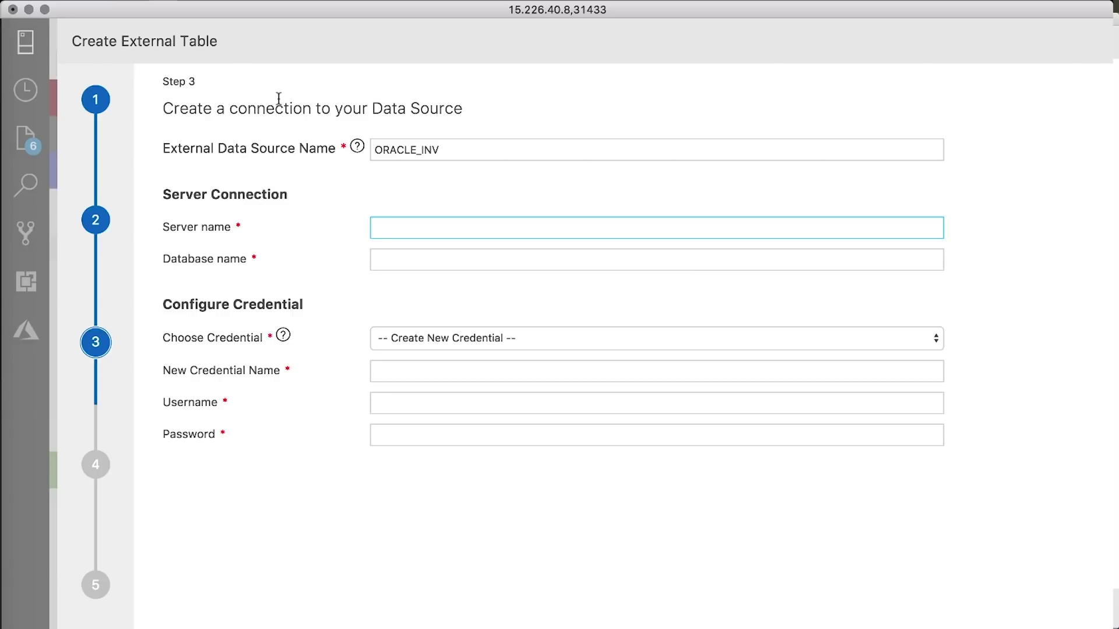
text(aps40-10.oltp.sql.cass.hp.com)
key(Tab)
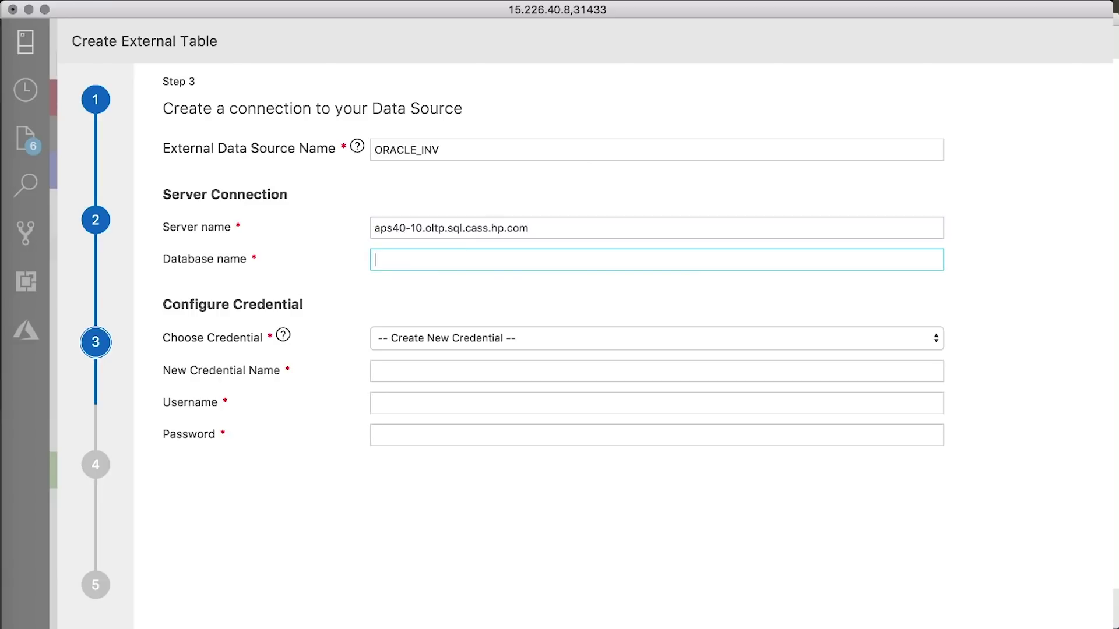
key(Tab)
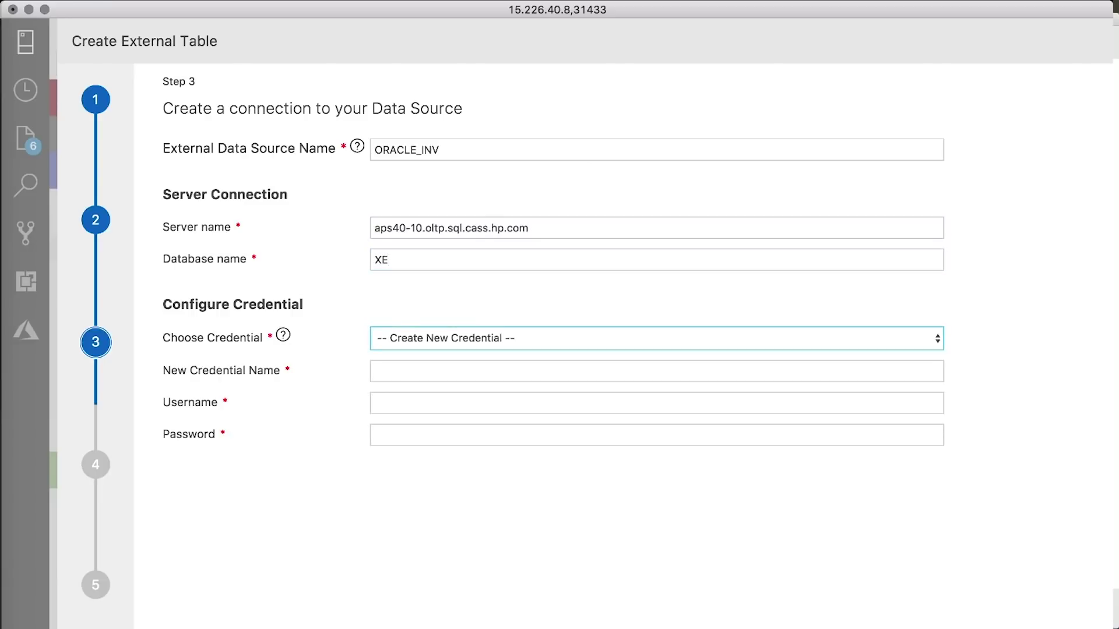
key(Tab)
text(Oracle)
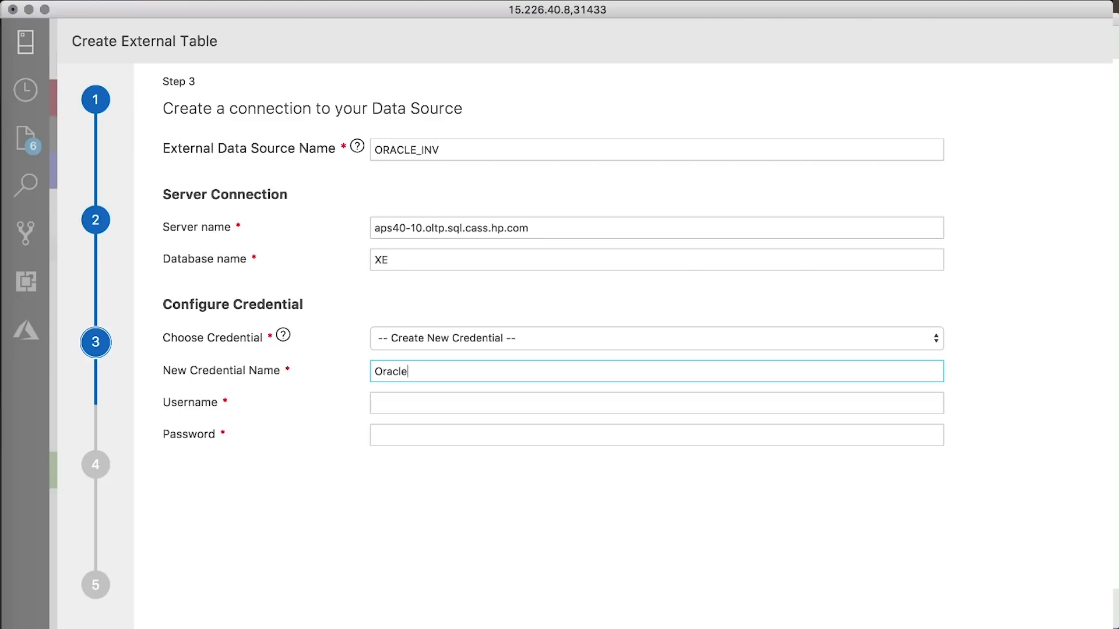
key(Tab)
text(SYS)
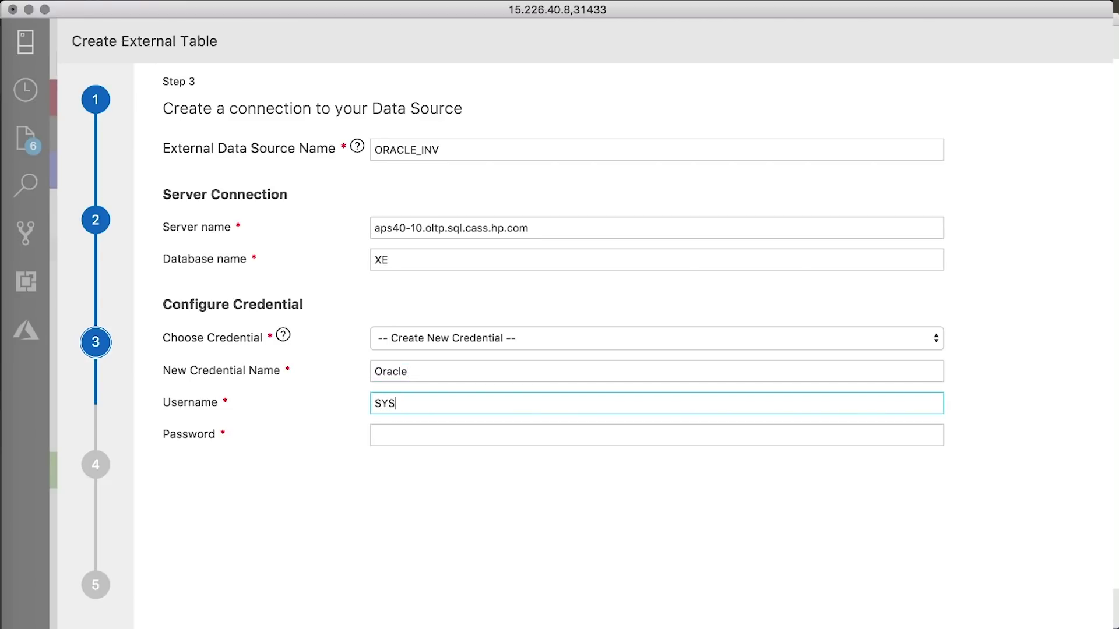
text(TEM)
key(Tab)
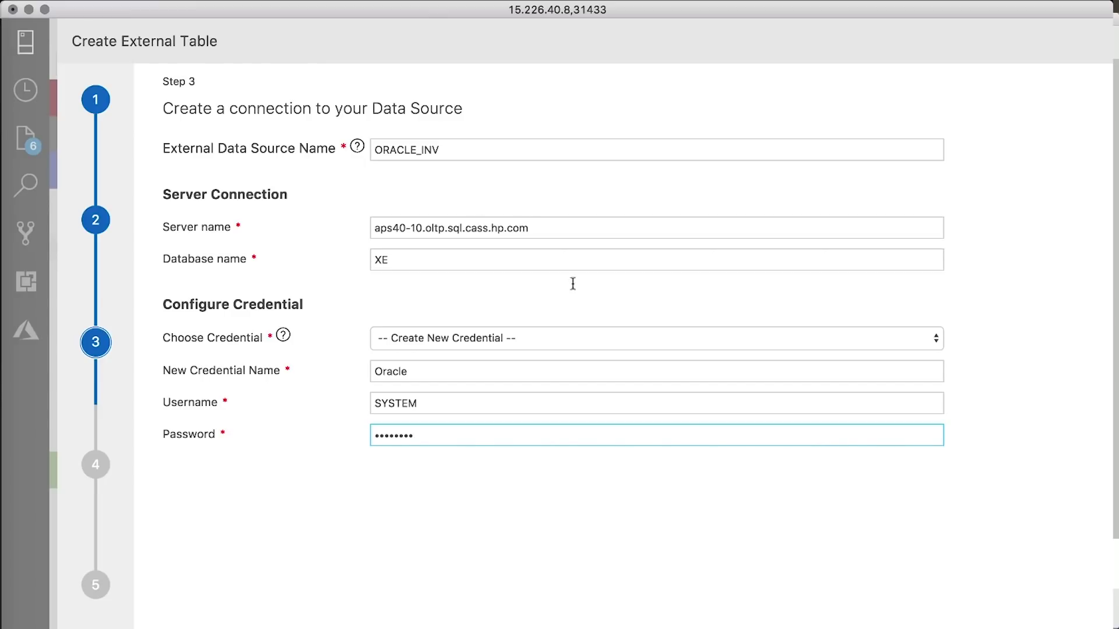
key(Return)
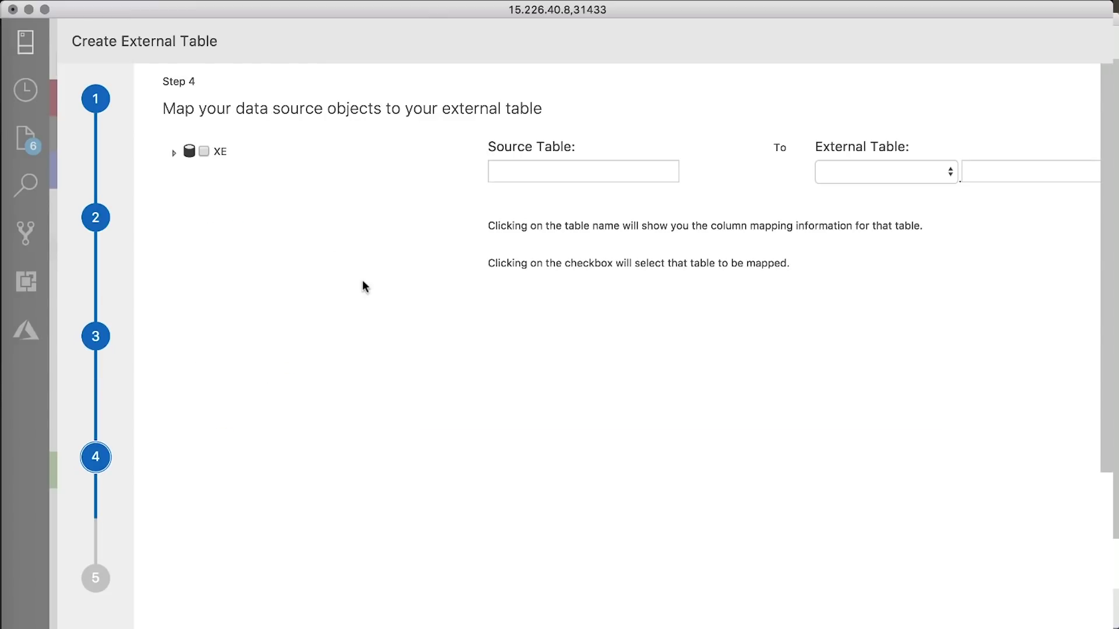
Map HR.INVENTORY under XE to external table INVENTORY_ORACLE and advance to the Summary
click(175, 152)
scroll(173, 152, down, 2)
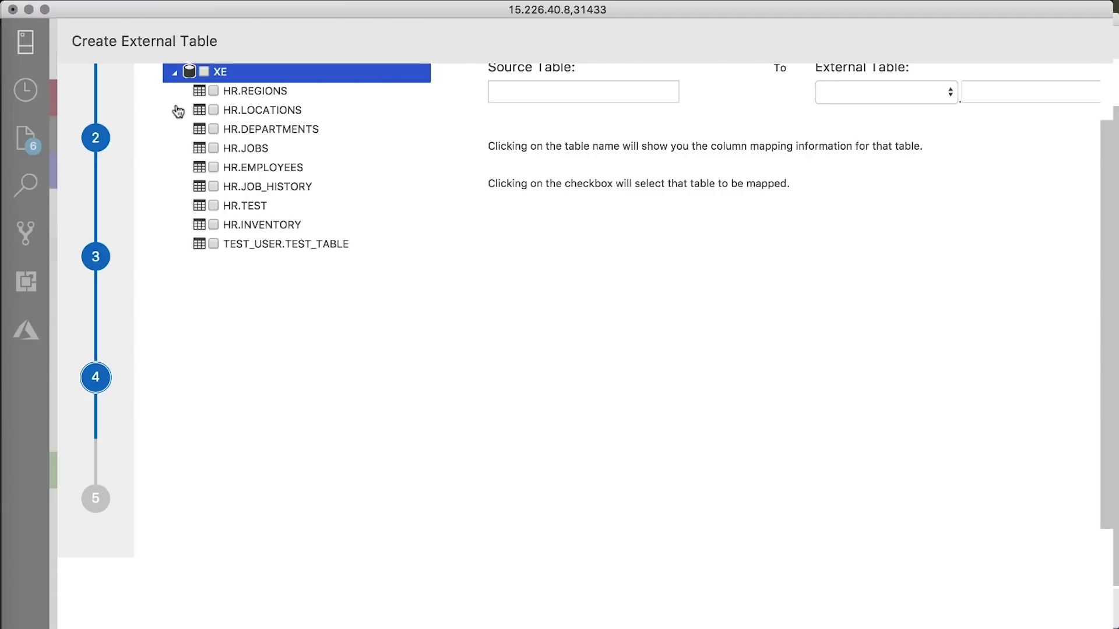
click(214, 225)
click(257, 227)
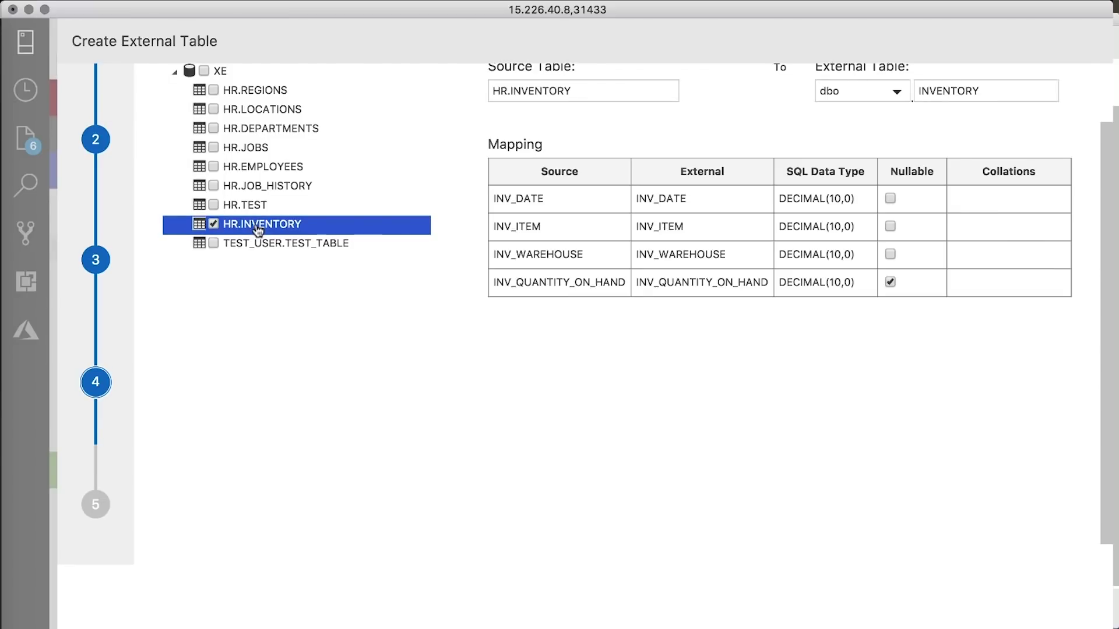
click(980, 91)
text(_ORACLE)
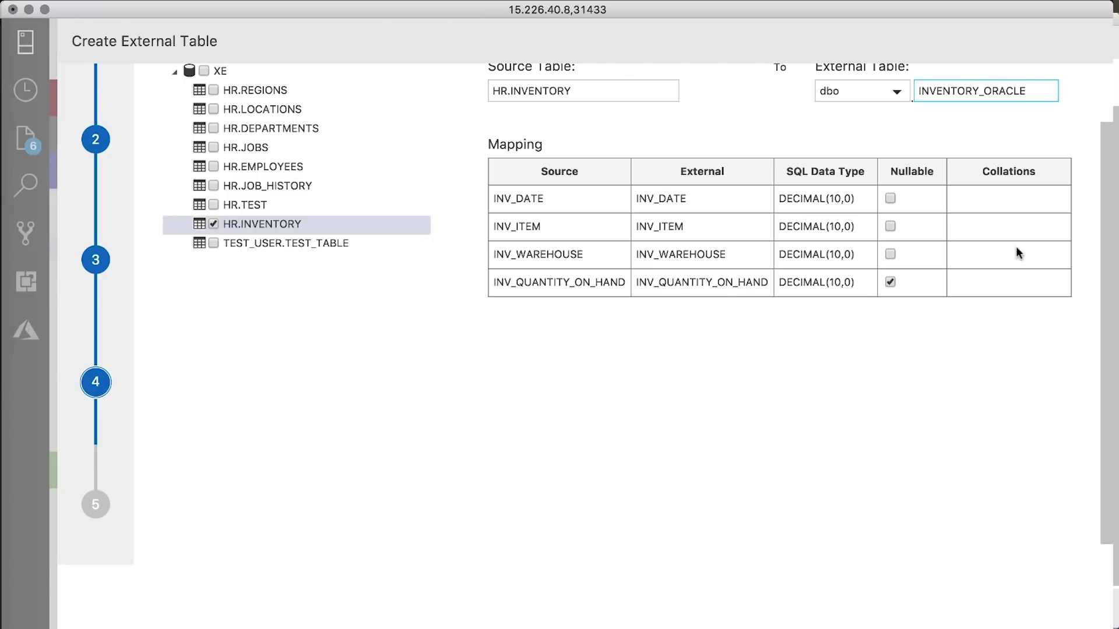
click(942, 603)
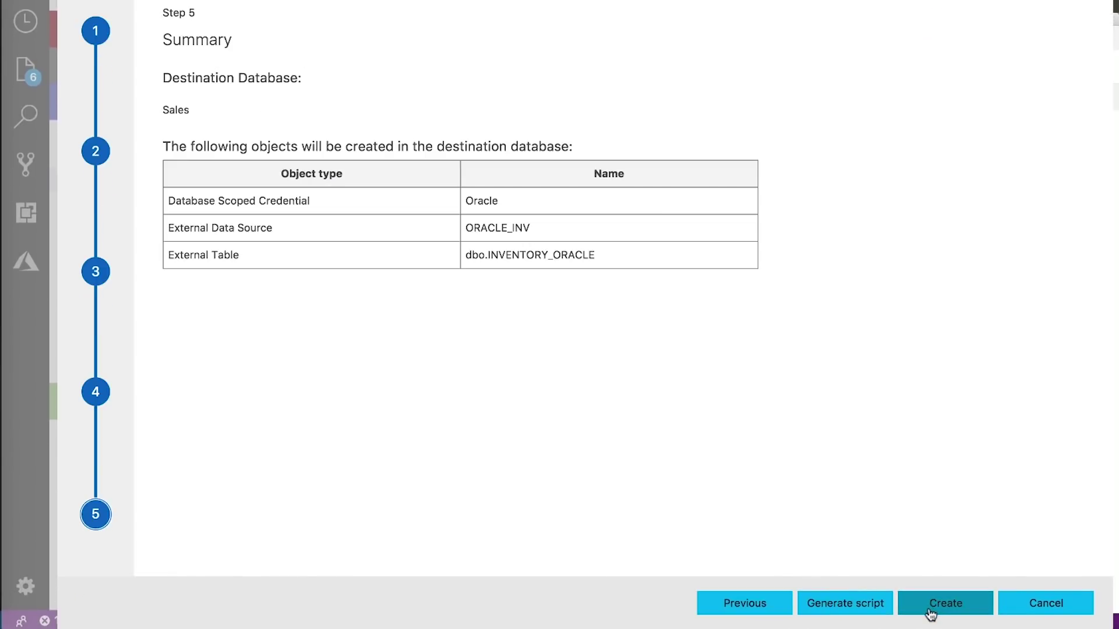
Create the Oracle objects, then select the top 1000 rows of the inventory external table
click(931, 608)
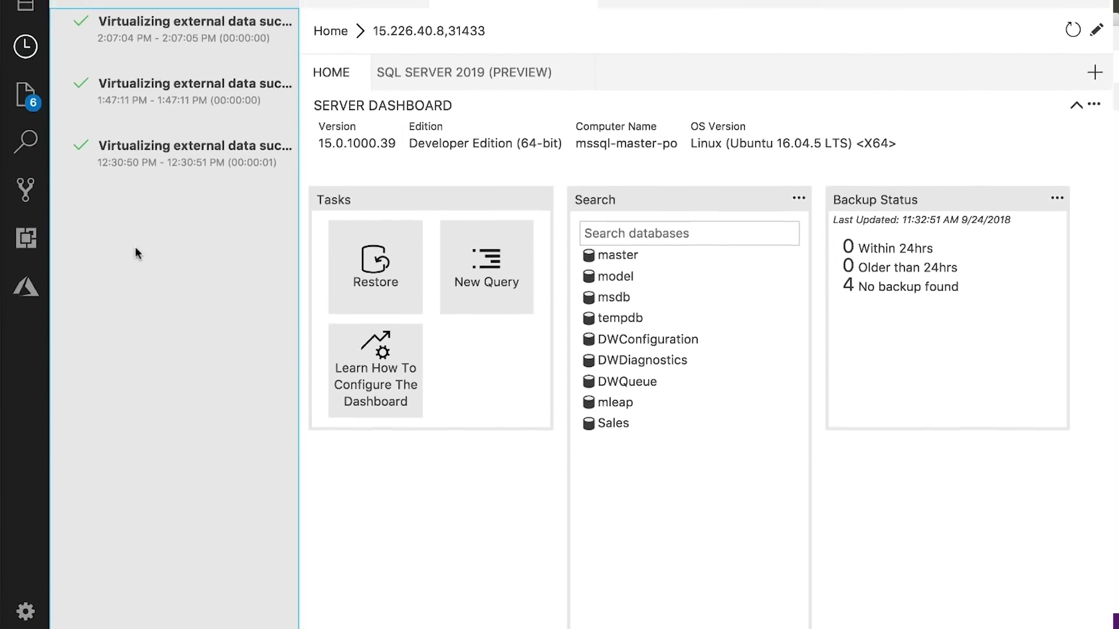
click(26, 42)
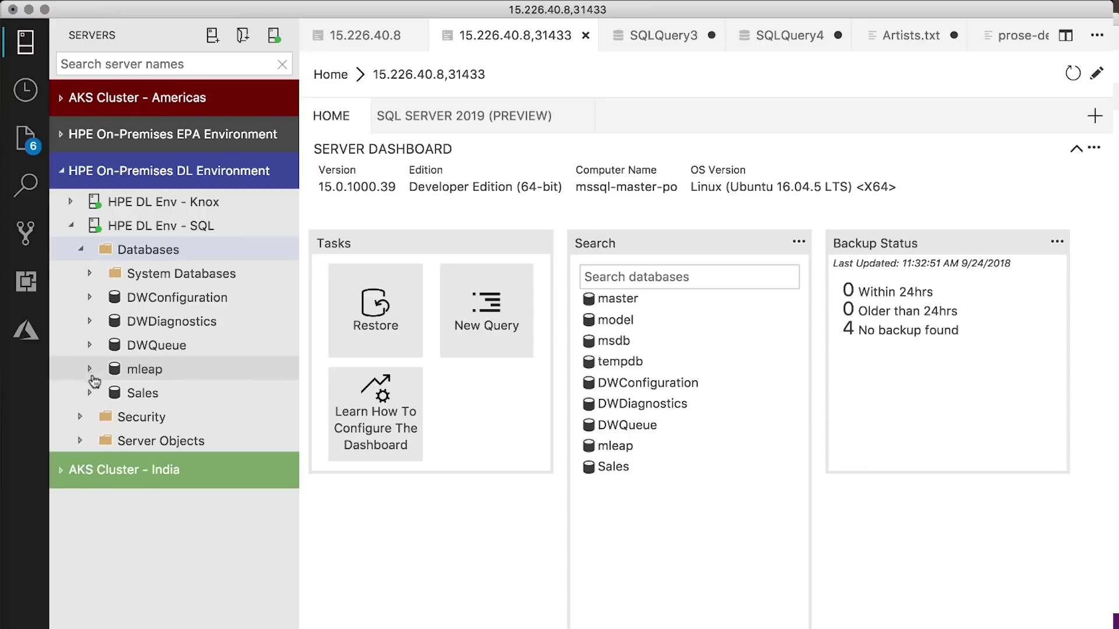
click(142, 392)
click(89, 392)
click(105, 416)
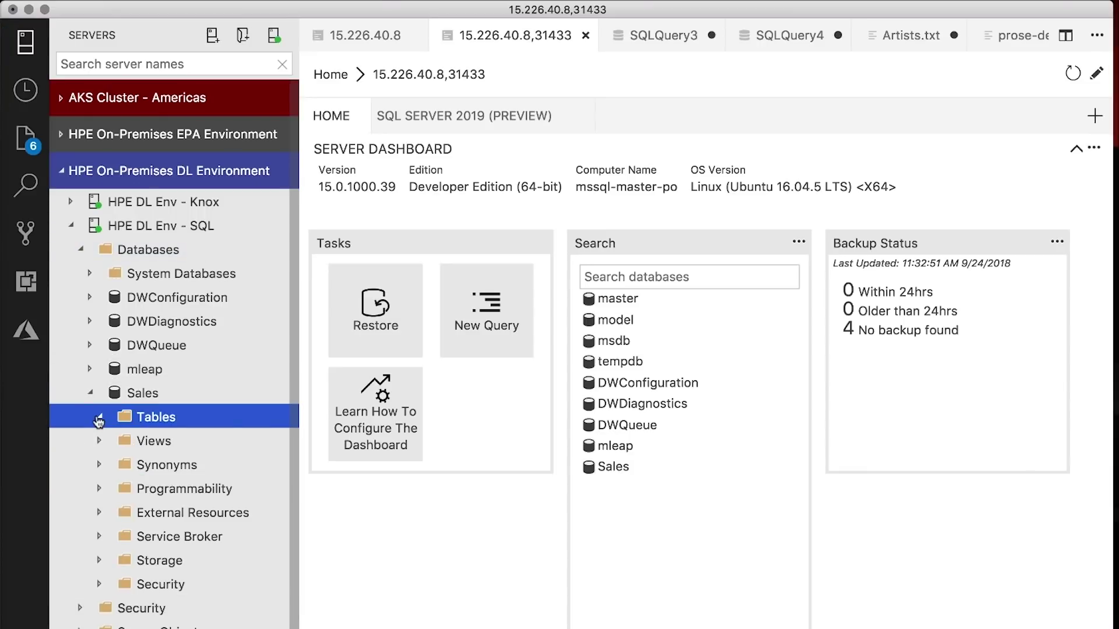
scroll(166, 472, down, 4)
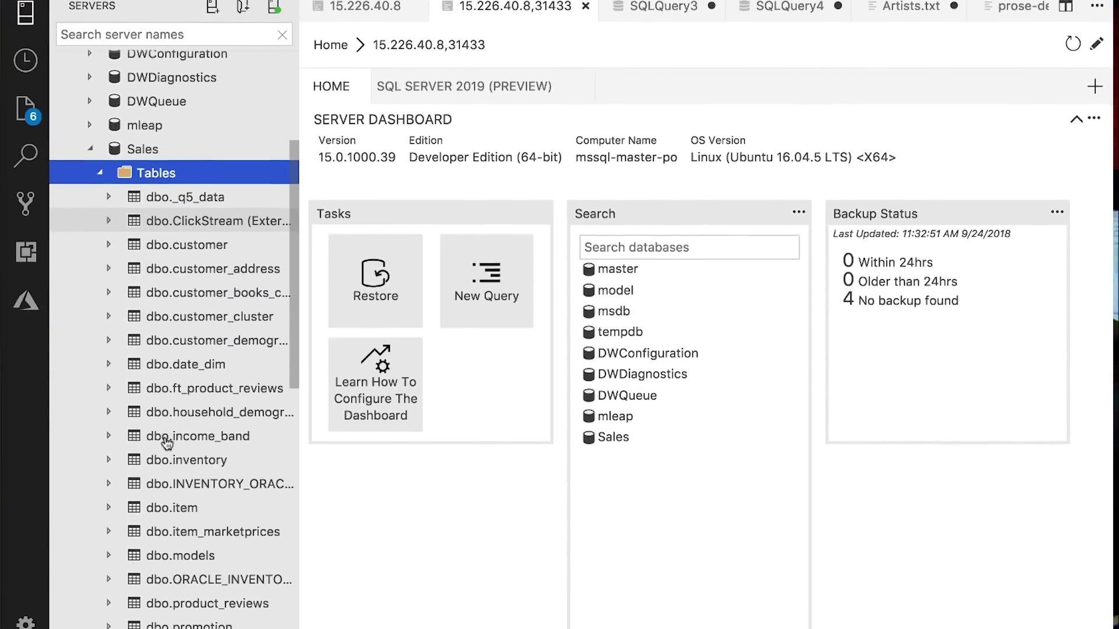
right_click(184, 542)
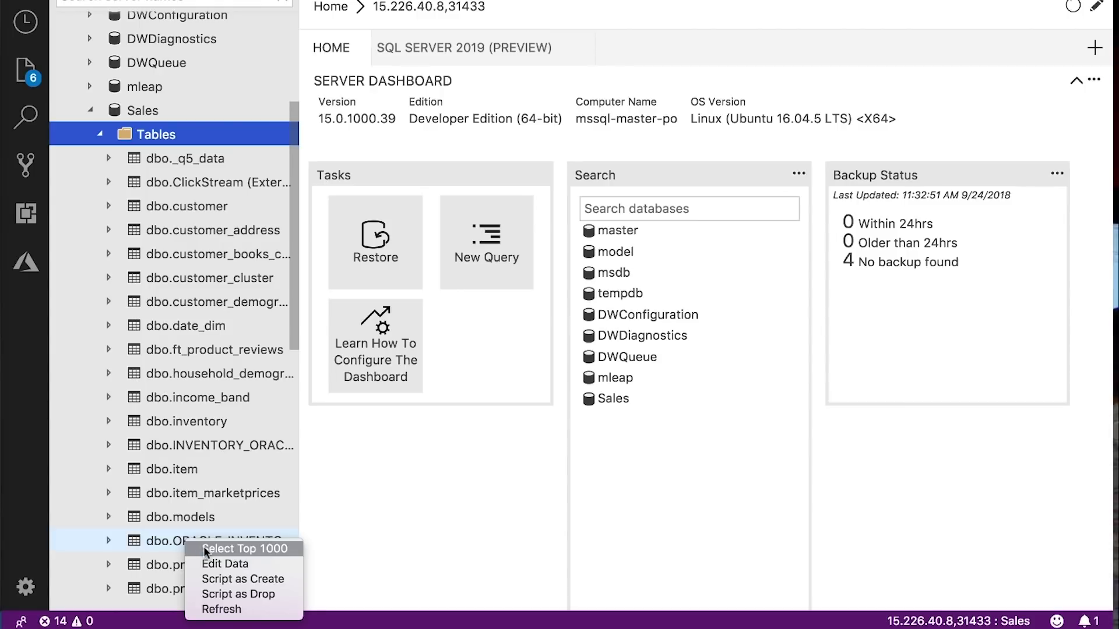
click(244, 548)
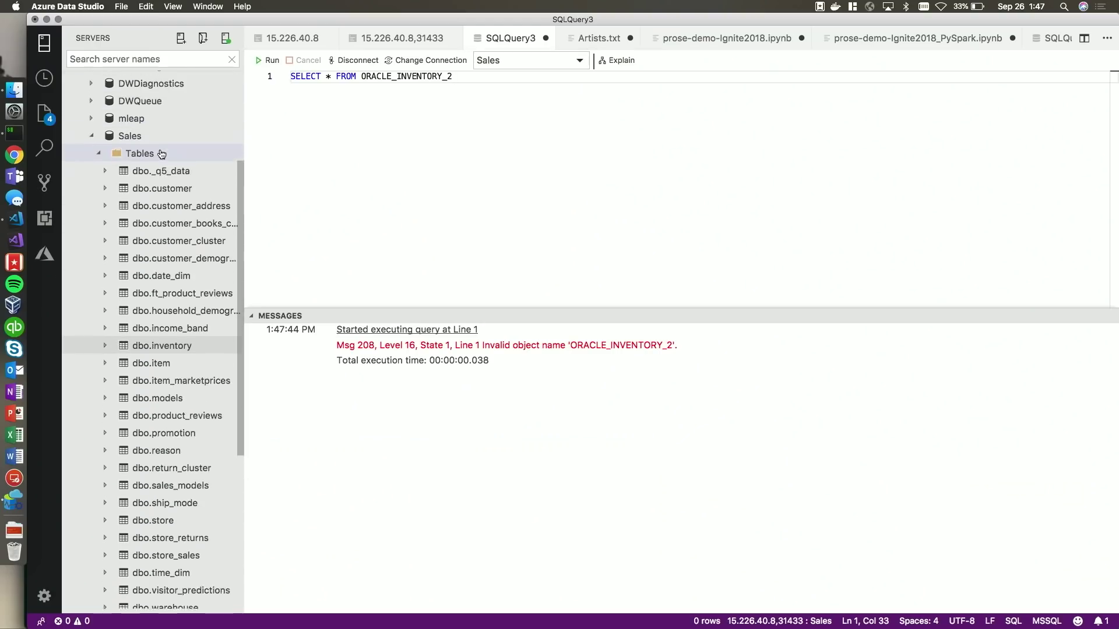
scroll(159, 175, up, 2)
Start a new query on HPE DL Env - SQL and paste the ClickStream script
right_click(141, 187)
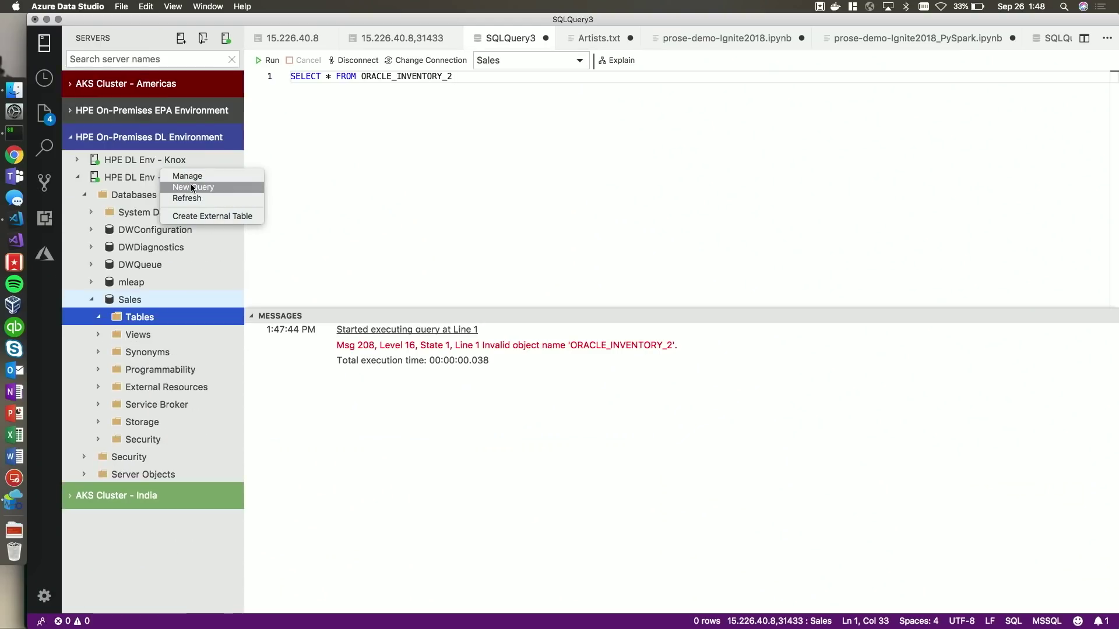
click(133, 179)
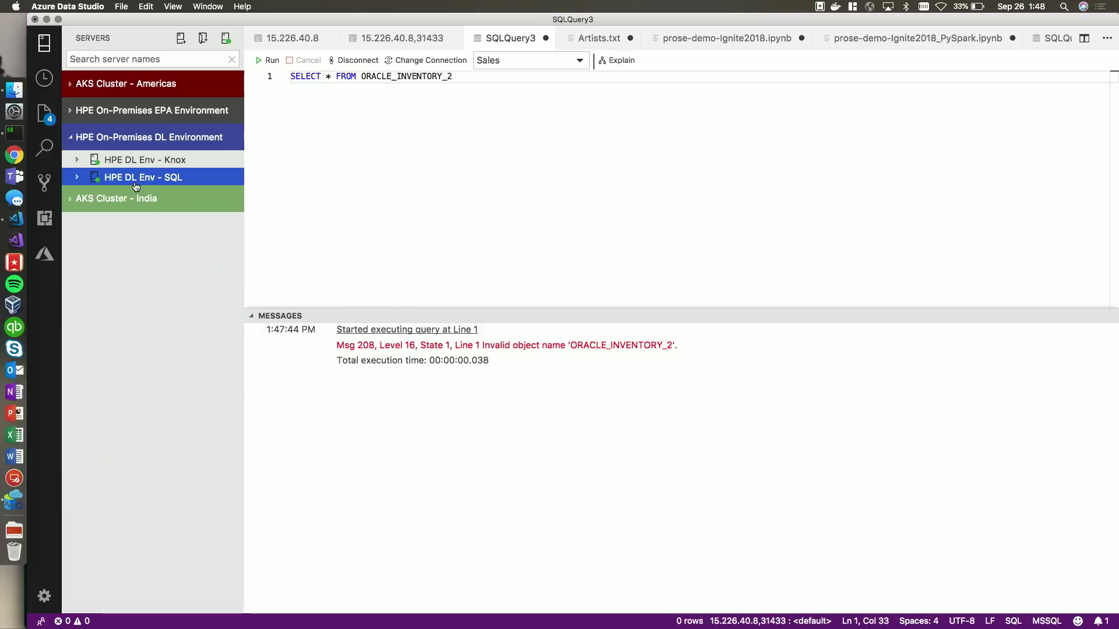
right_click(135, 181)
click(168, 198)
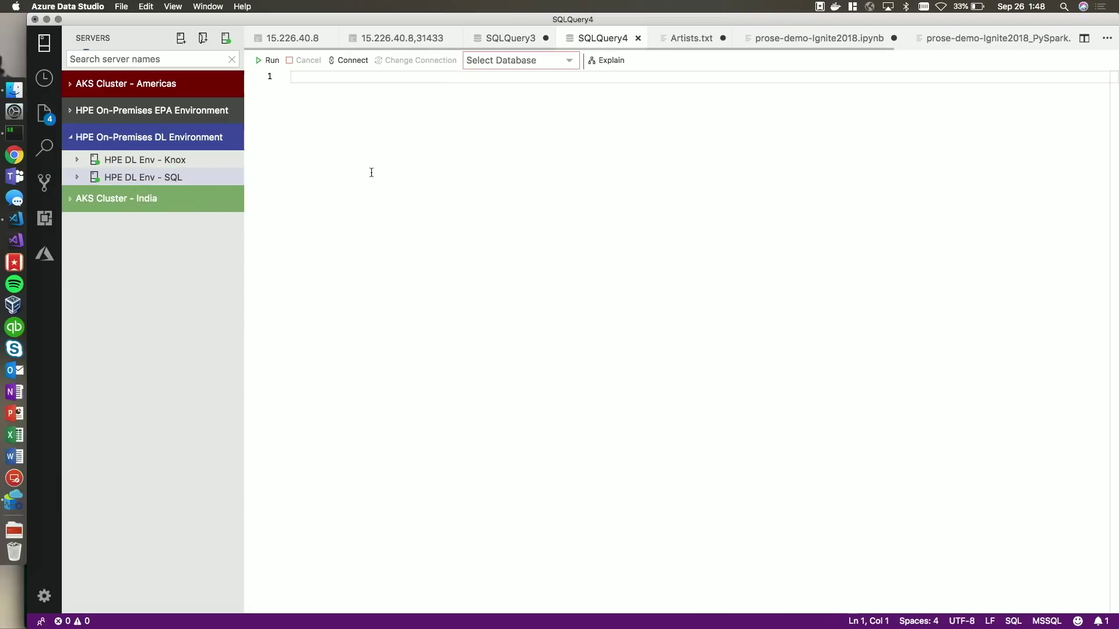
text(USE sales GO  CREATE EXTERNAL TABLE ClickStream ("wcs_click_date_sk" BIGINT , "wcs_click_time_sk" BIGINT , "wcs_sales_sk" BIGINT , "wcs_item_sk" BIGINT , "wcs_web_page_sk" BIGINT , "wcs_user_sk" BIGINT) WITH (     DATA_SOURCE = SqlStoragePool,     LOCATION = '/clickstream_data',     FILE_FORMAT = csv_file );   SELECT TOP (100)     wcs_user_sk,     SUM( CASE WHEN i_category = 'Books' THEN 1 ELSE 0 END) AS book_category_clicks,     SUM( CASE WHEN i_category_id = 1 THEN 1 ELSE 0 END) AS [Home & Kitchen],     SUM( CASE WHEN i_category_id = 2 THEN 1 ELSE 0 END) AS [Music],     SUM( CASE WHEN i_category_id = 3 THEN 1 ELSE 0 END) AS [Books],     SUM( CASE WHEN i_category_id = 4 THEN 1 ELSE 0 END) AS [Clothing & Accessories],     SUM( CASE WHEN i_category_id = 5 THEN 1 ELSE 0 END) AS [Electronics],     SUM( CASE WHEN i_category_id = 6 THEN 1 ELSE 0 END) AS [Tools & Home Improvement],     SUM( CASE WHEN i_category_id = 7 THEN 1 ELSE 0 END) AS [Toys & Games],     SUM( CASE WHEN i_category_id = 8 THEN 1 ELSE 0 END) AS [Movies & TV],     SUM( CASE WHEN i_category_id = 9 THEN 1 ELSE 0 END) AS [Sports & Outdoors]   FROM [dbo].ClickStream   INNER JOIN item it ON (wcs_item_sk = i_item_sk                         AND wcs_user_sk IS NOT NULL) GROUP BY  wcs_user_sk;)
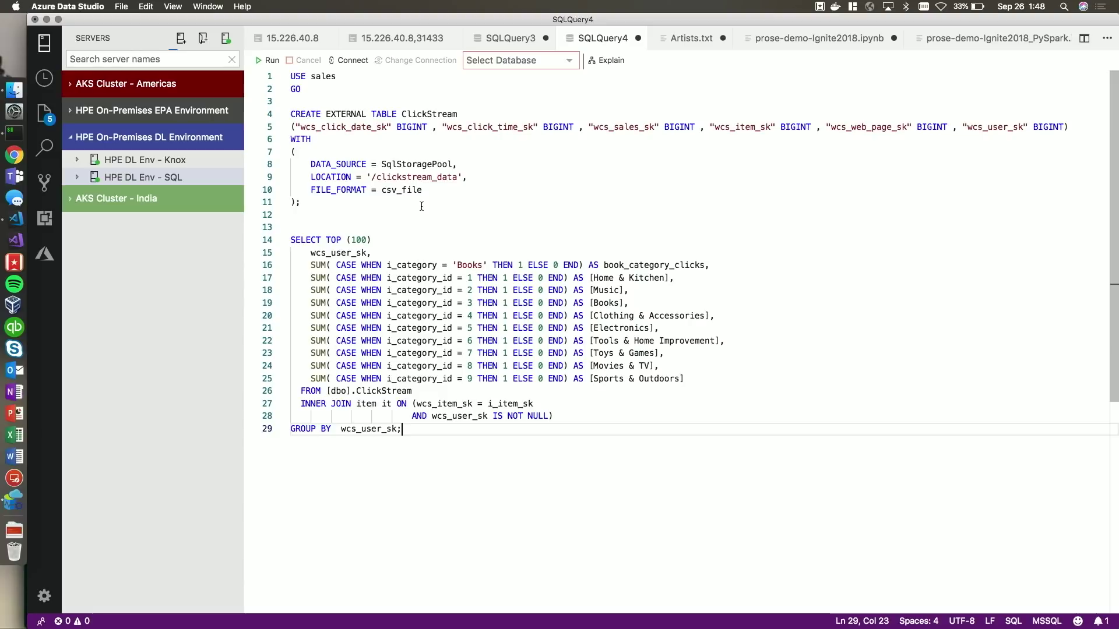
Run lines 1–11 creating the SqlStoragePool ClickStream table, choosing the HPE DL Env - SQL connection
double_click(427, 166)
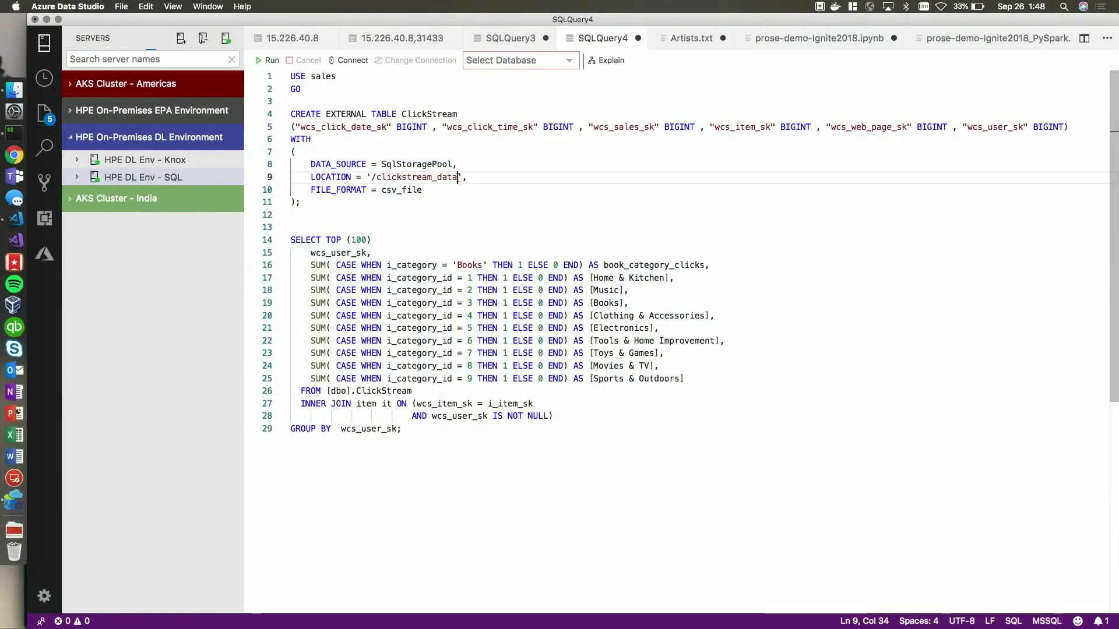
drag(458, 177, 373, 178)
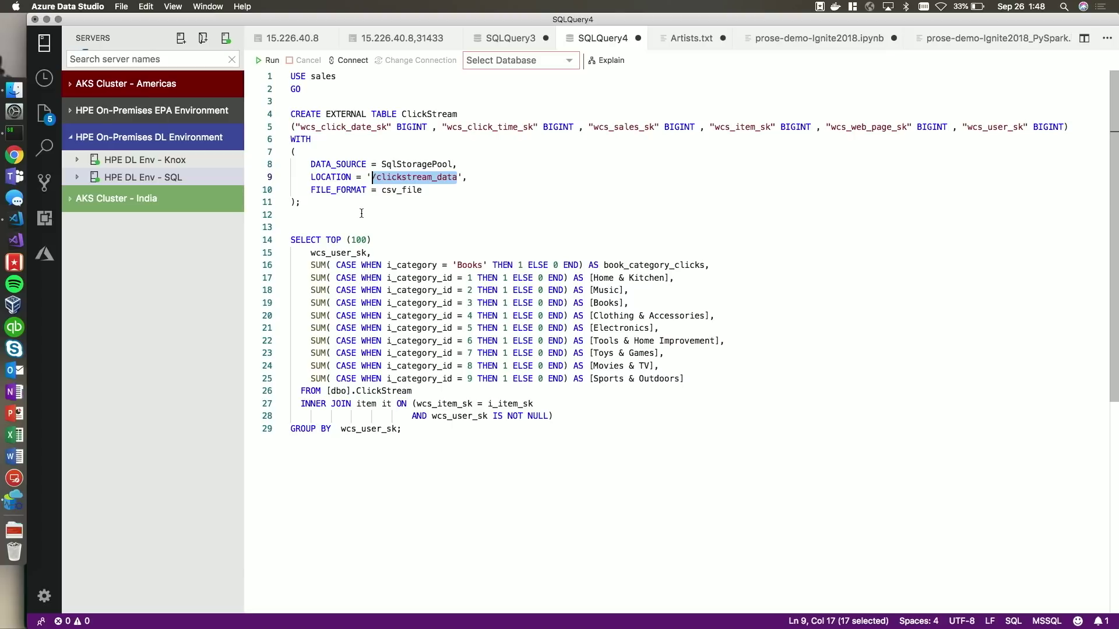
click(302, 211)
drag(302, 204, 272, 76)
key(F5)
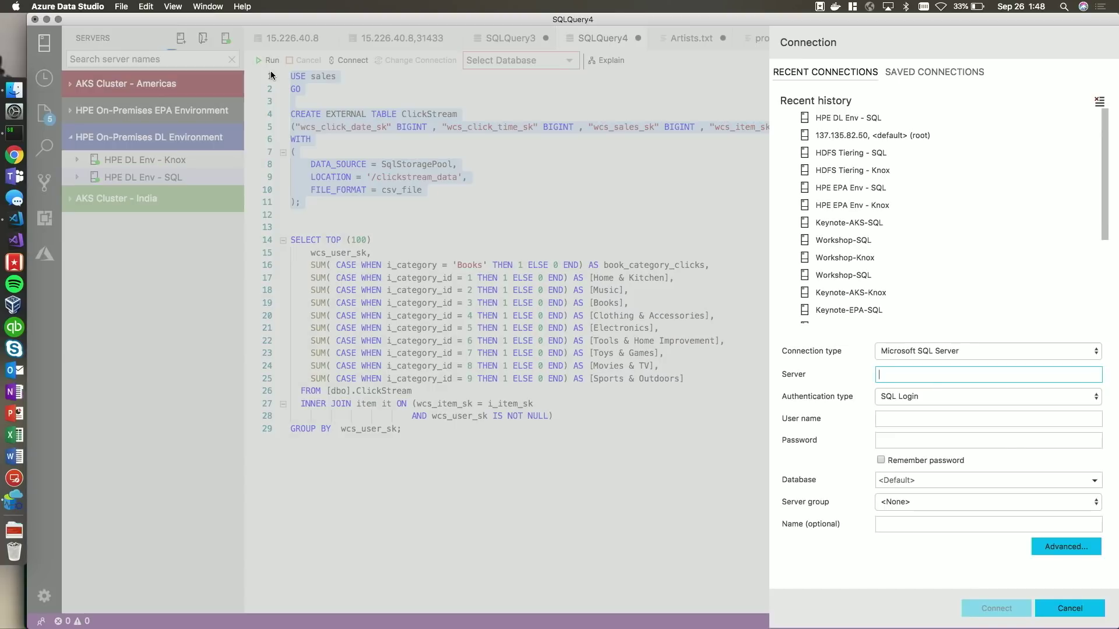
click(846, 117)
Connect to create the ClickStream table, then run the lines 13–29 book-category clicks query
click(995, 609)
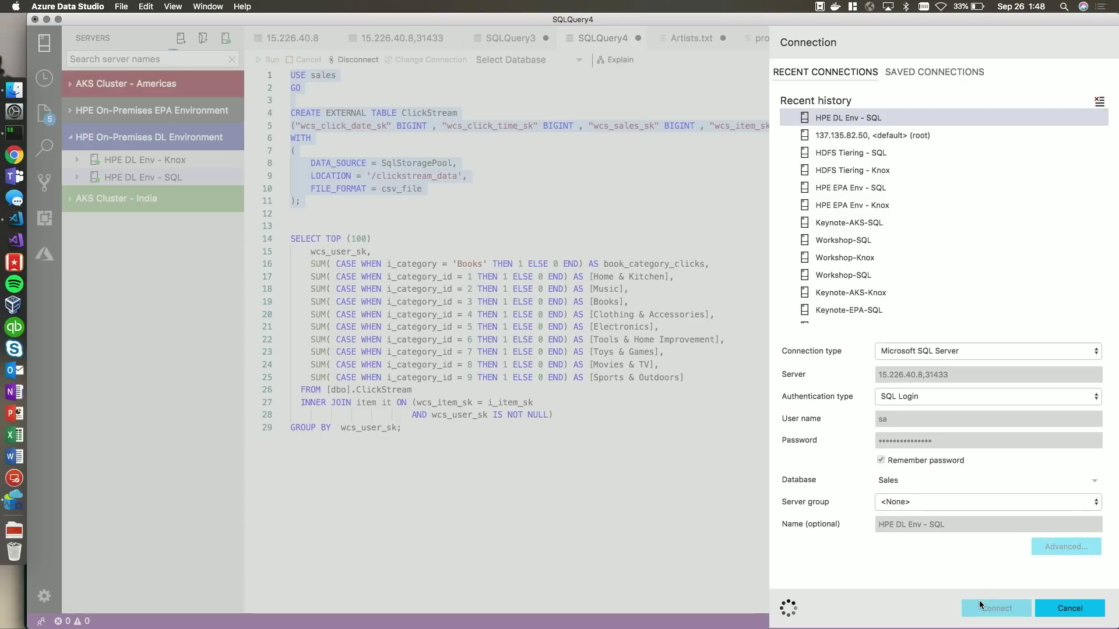
click(532, 207)
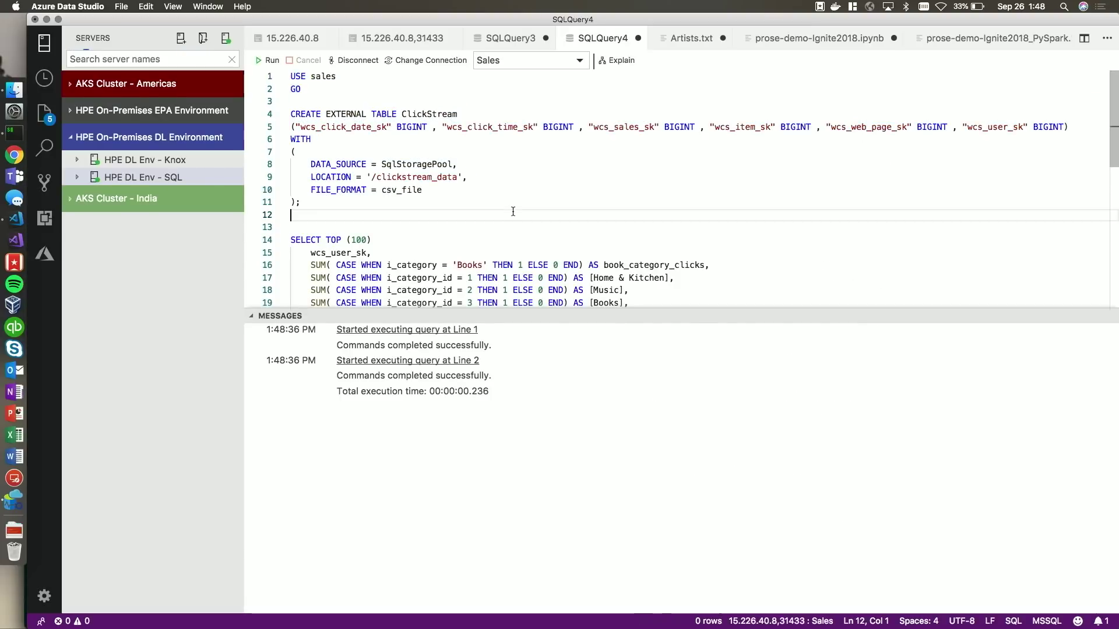
scroll(515, 210, down, 3)
scroll(511, 210, down, 2)
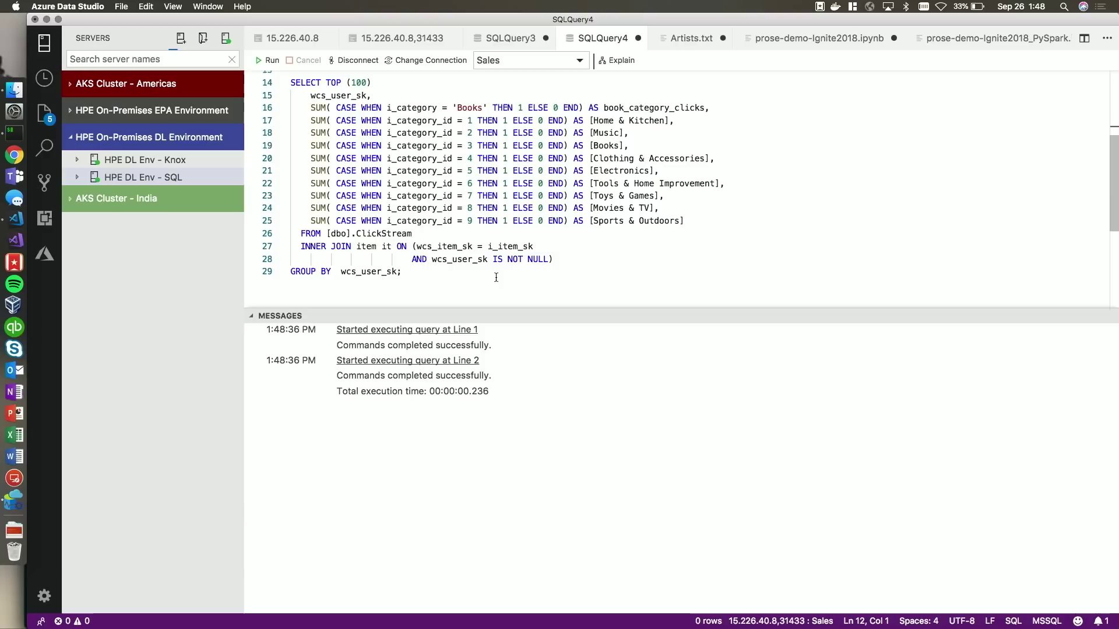
key(shift+End)
key(F5)
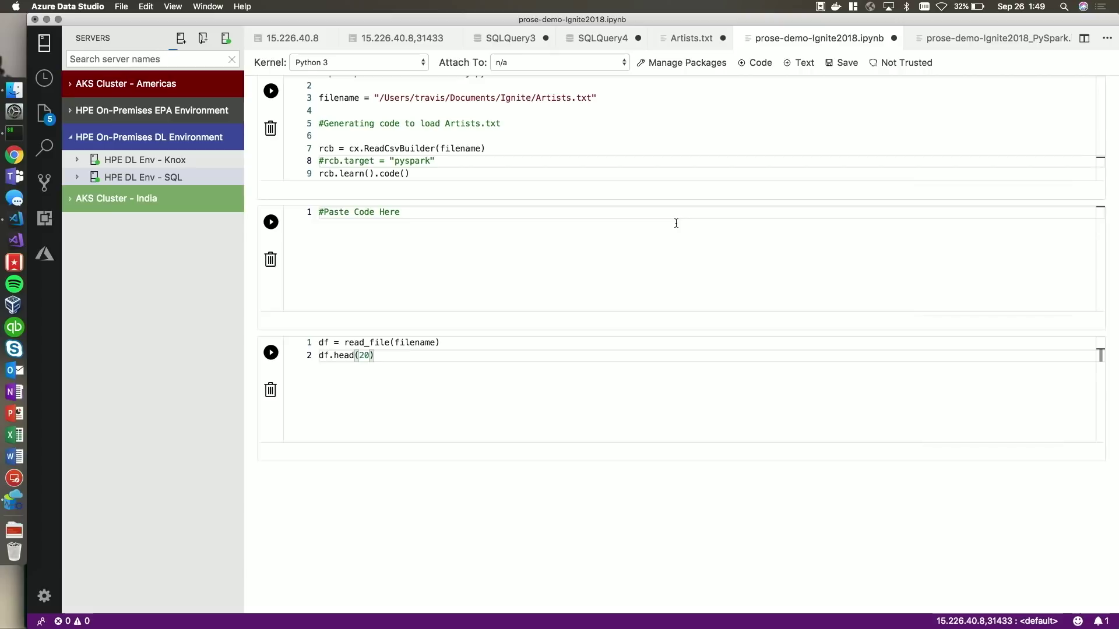
scroll(593, 160, up, 2)
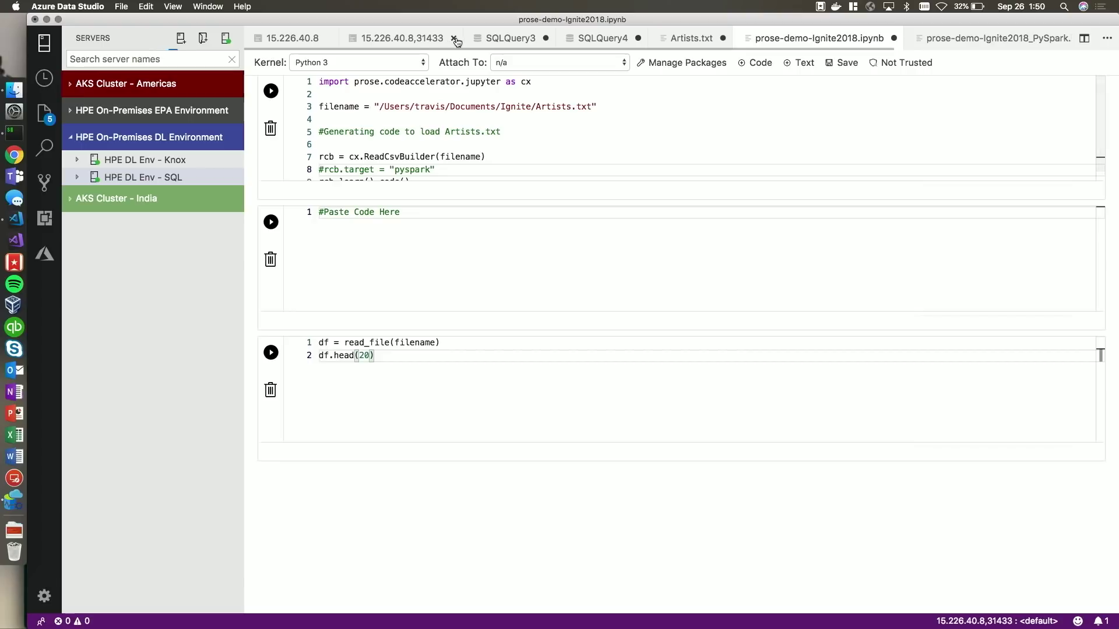
click(687, 38)
click(570, 191)
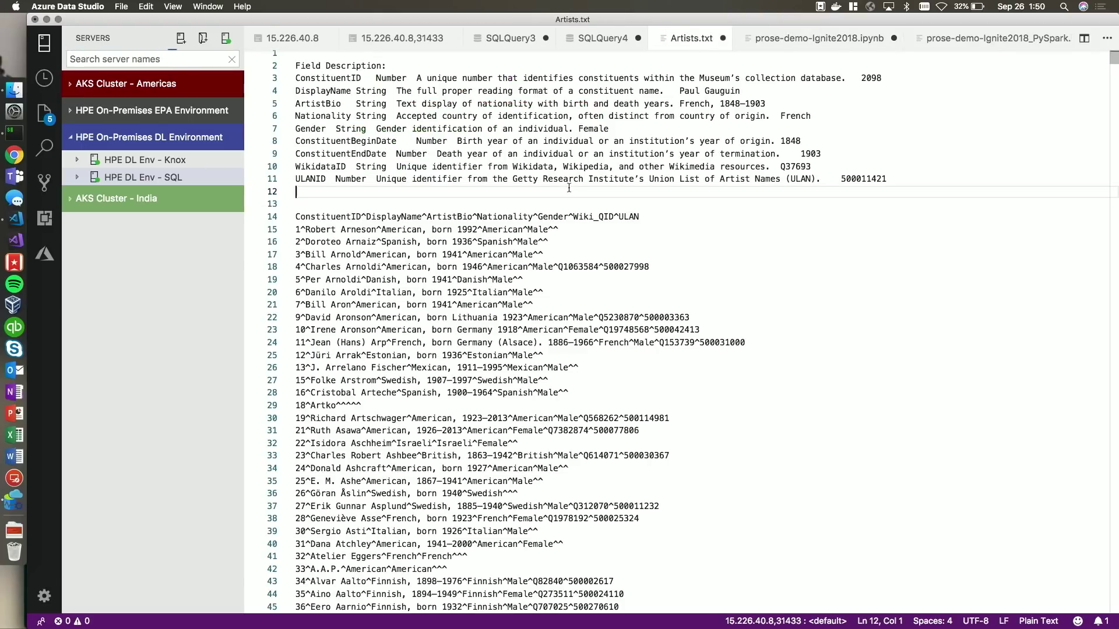
drag(557, 194, 335, 66)
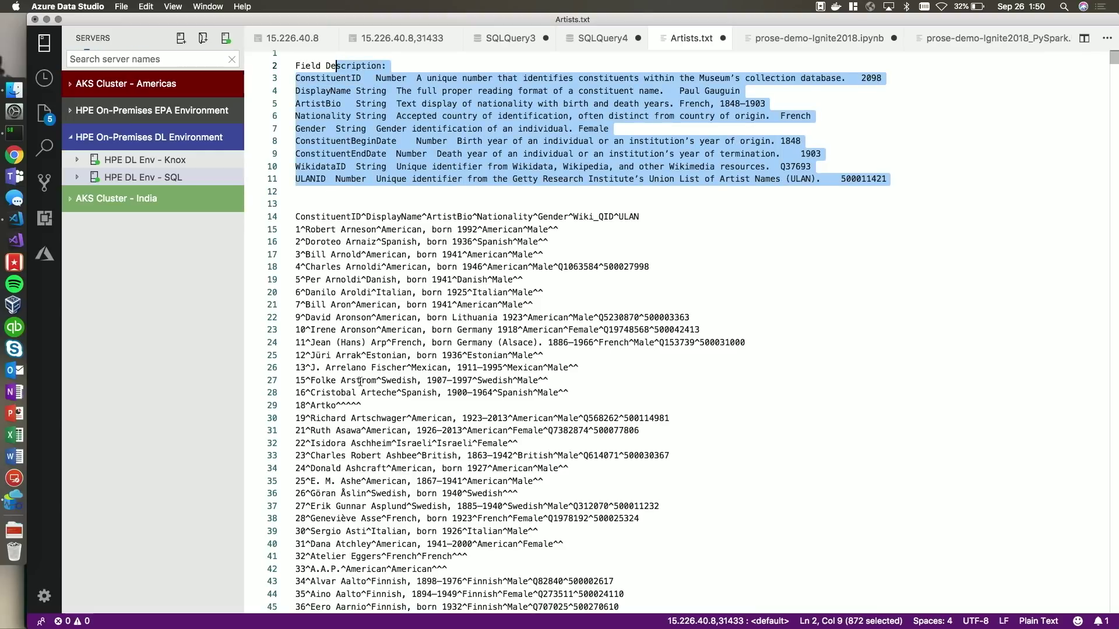
click(349, 404)
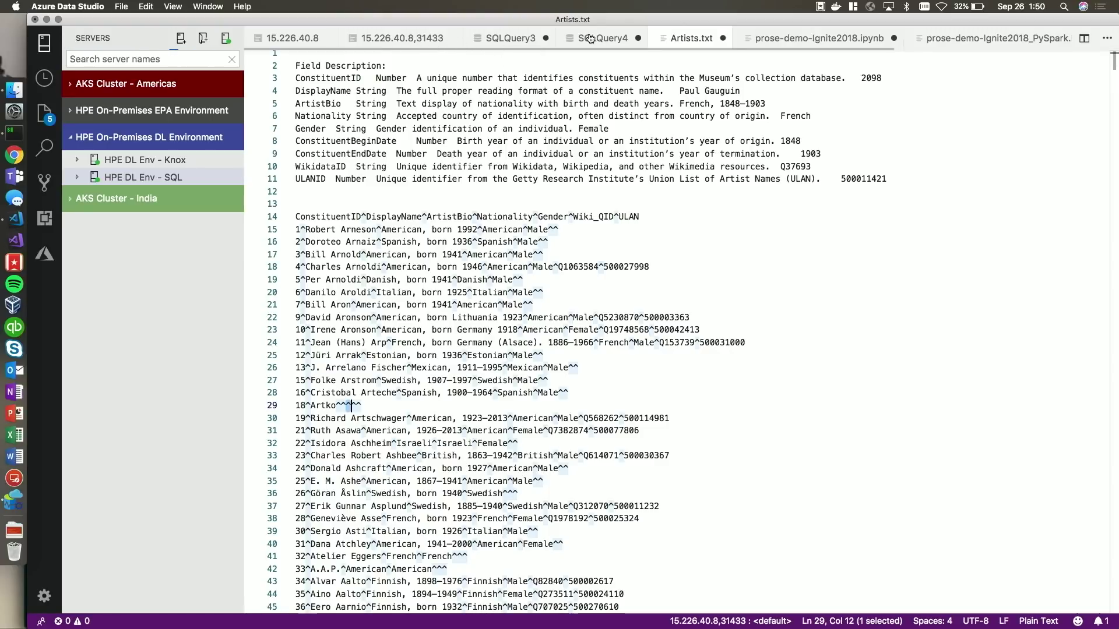
click(753, 39)
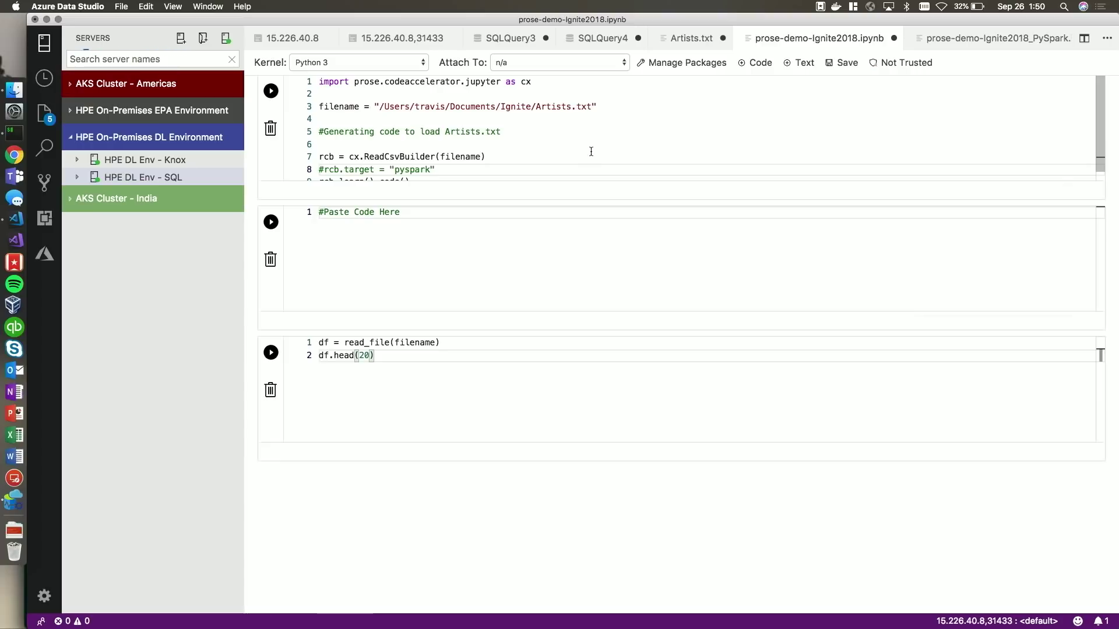
Generate the PROSE read_file code, paste it into the Paste Code Here cell, and run df.head
click(498, 132)
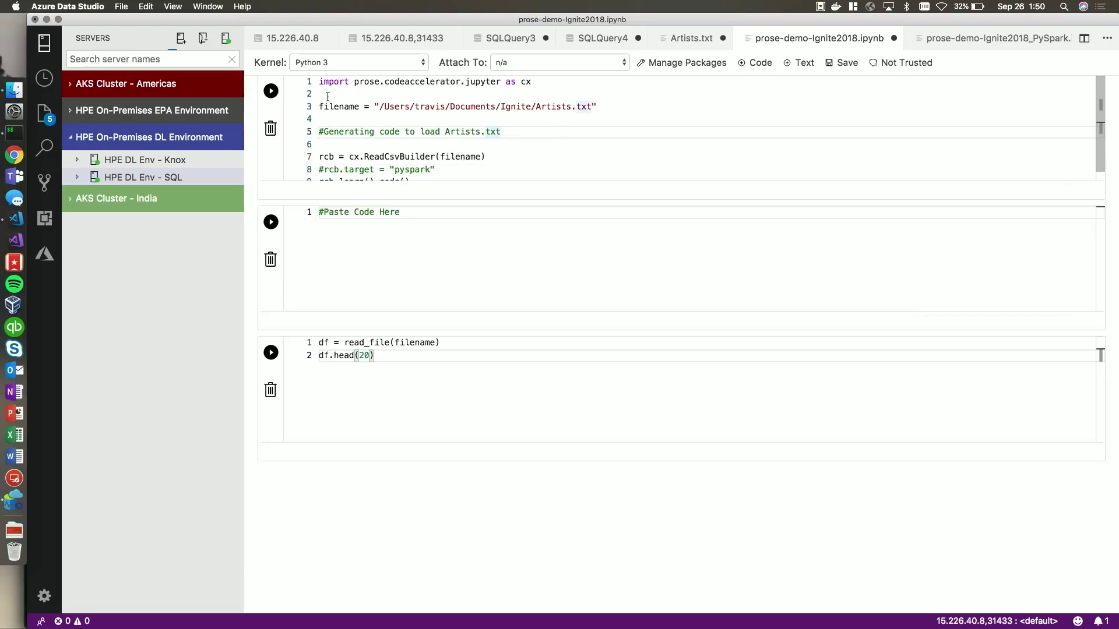
click(273, 92)
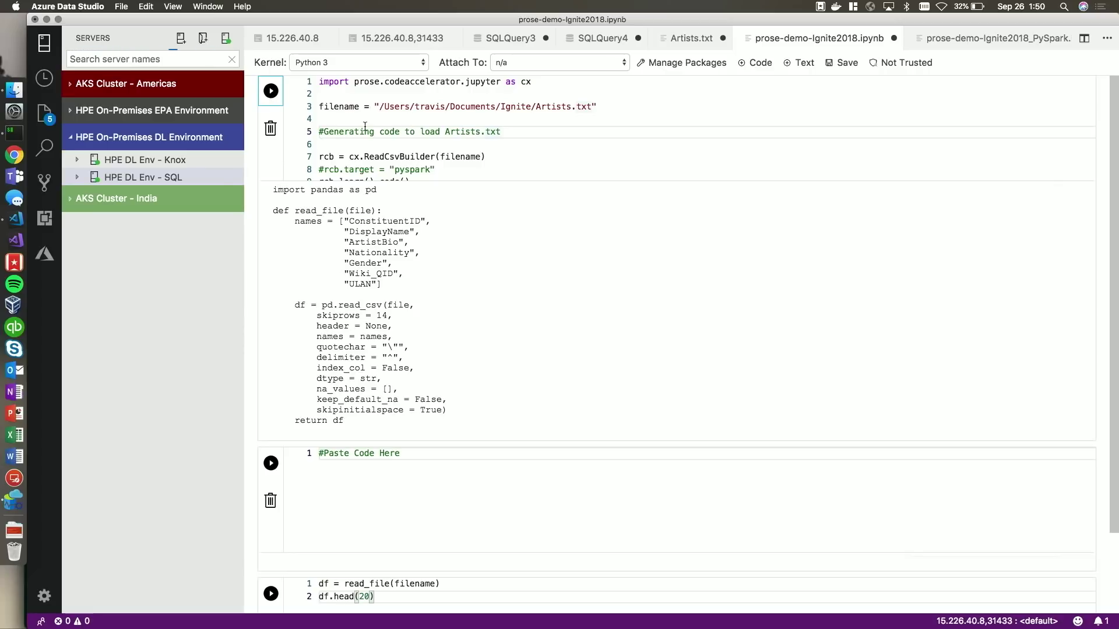
drag(350, 420, 276, 208)
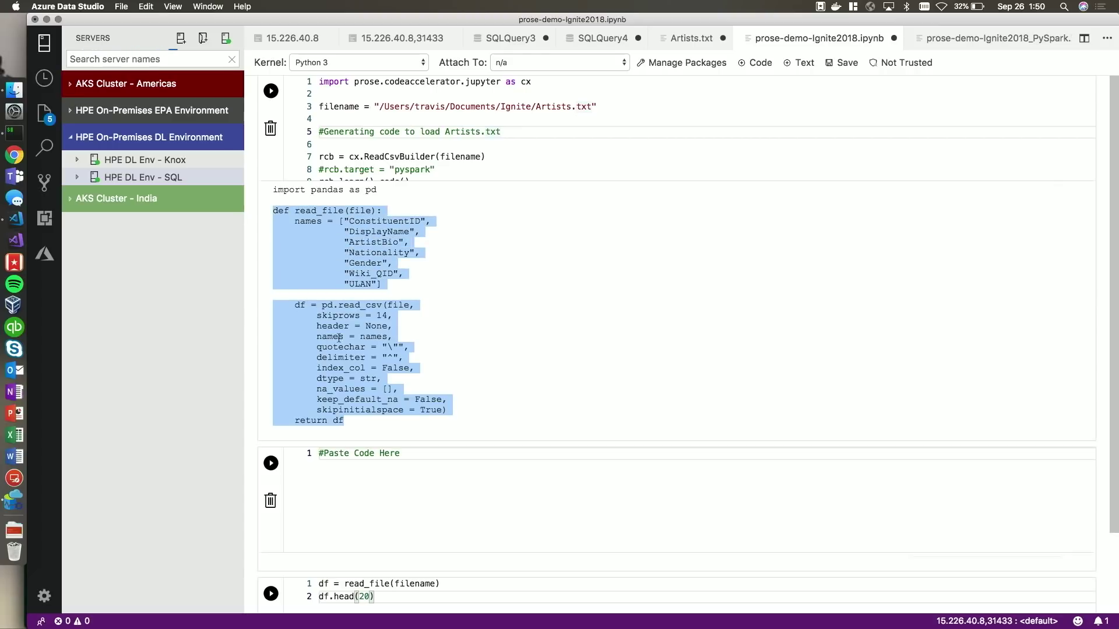
key(Return)
text(def read_file(file):     names = ["ConstituentID",              "DisplayName",              "ArtistBio",              "Nationality",              "Gender",              "Wiki_QID",              "ULAN"]      df = pd.read_csv(file,         skiprows = 14,         header = None,         names = names,         quotechar = "\"",         delimiter = "^",         index_col = False,         dtype = str,         na_values = [],         keep_default_na = False,         skipinitialspace = True)     return df)
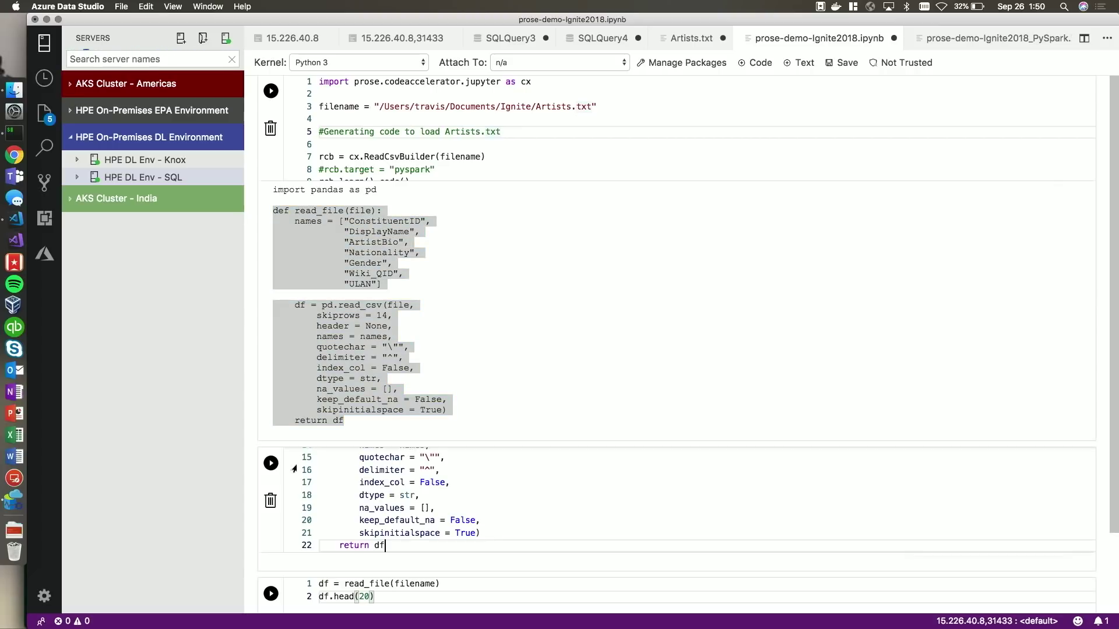
scroll(280, 465, down, 2)
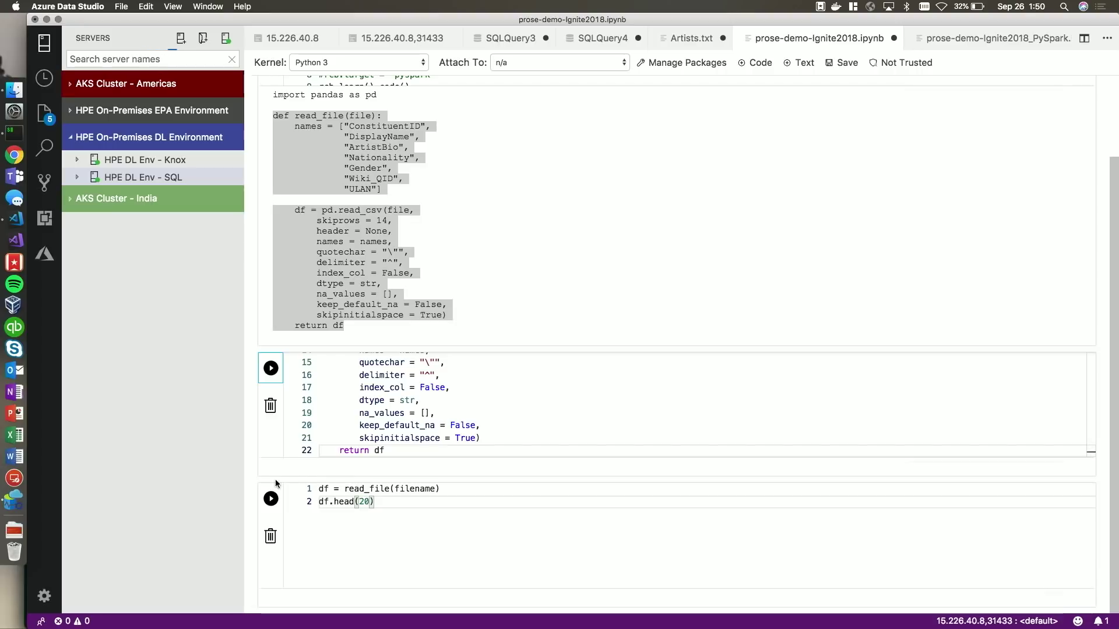
click(271, 499)
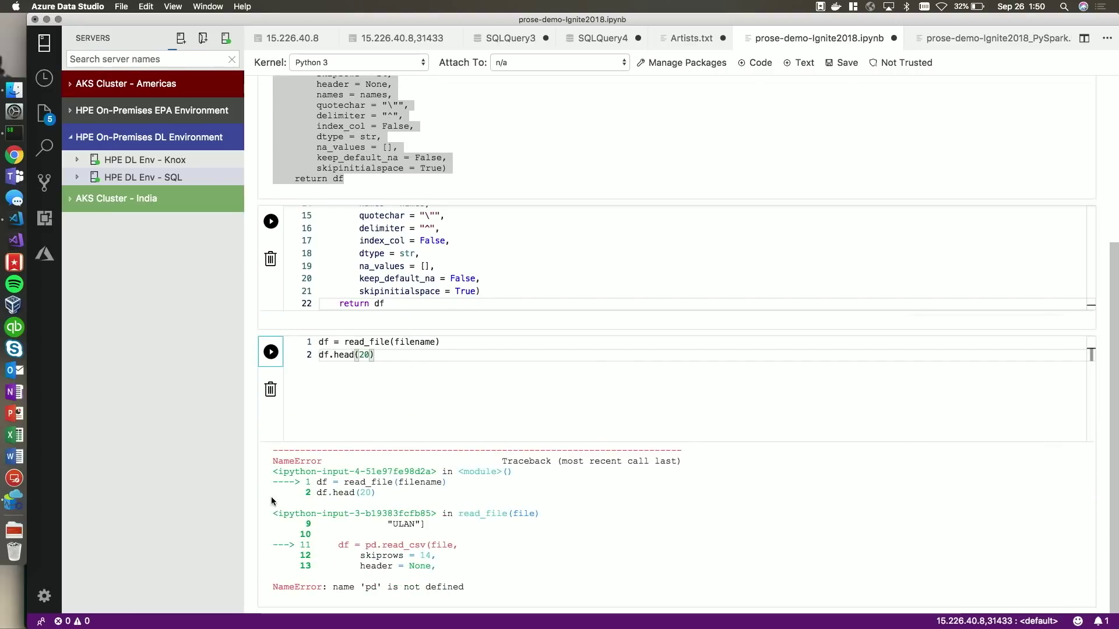
scroll(391, 305, up, 5)
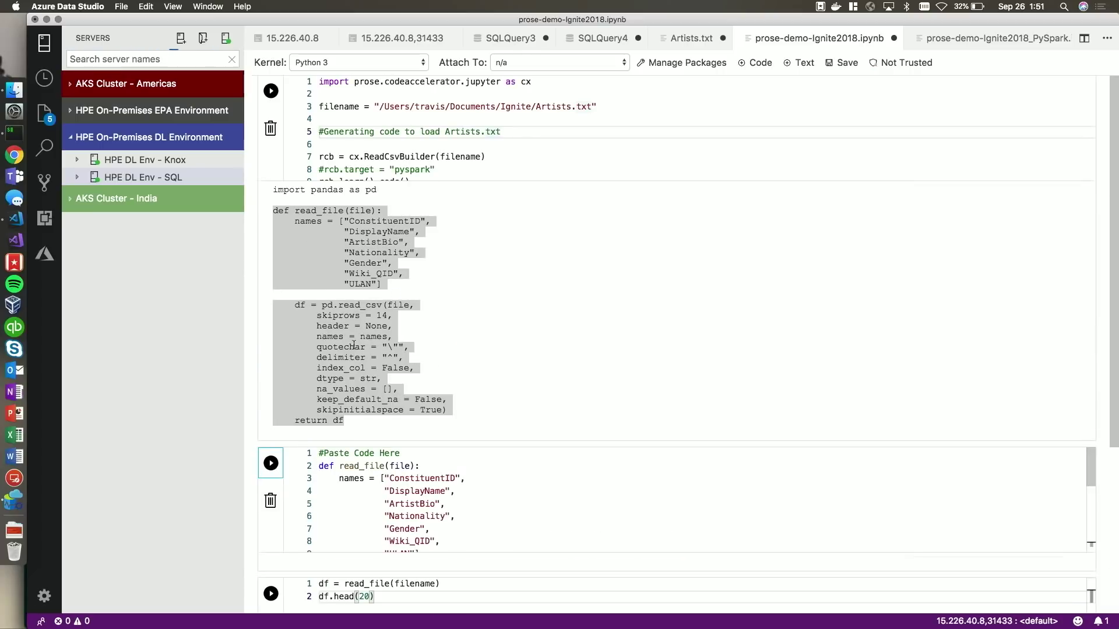
Replace the pasted cell with the full code including import pandas and show Artists.txt rows
drag(360, 422, 261, 189)
key(super+c)
click(451, 478)
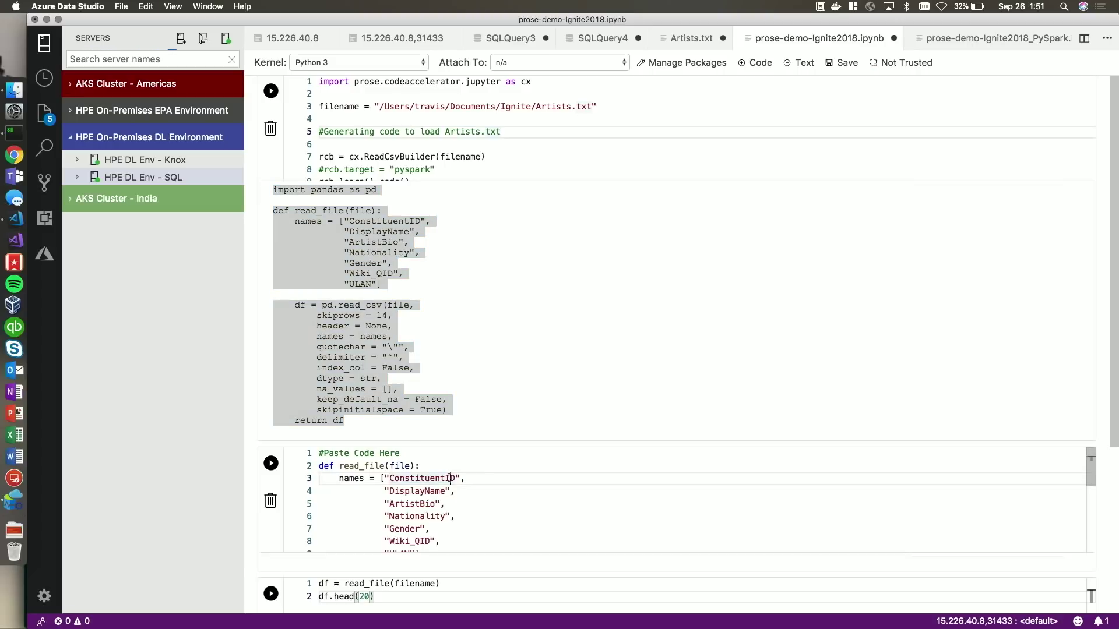
key(super+a)
key(super+v)
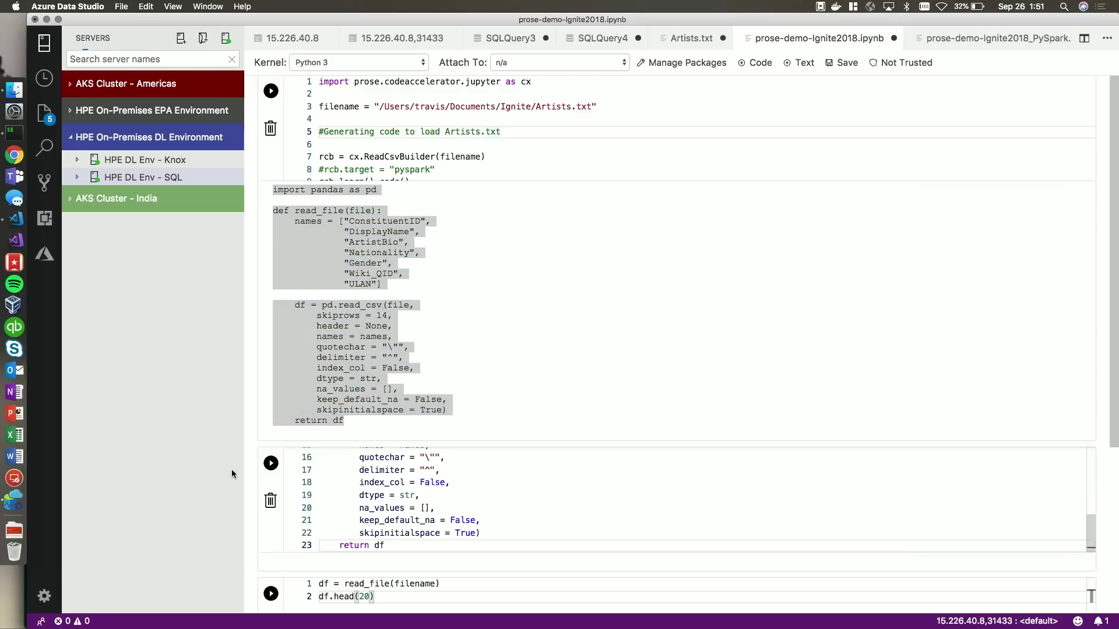
scroll(273, 469, down, 2)
scroll(273, 469, down, 3)
click(271, 396)
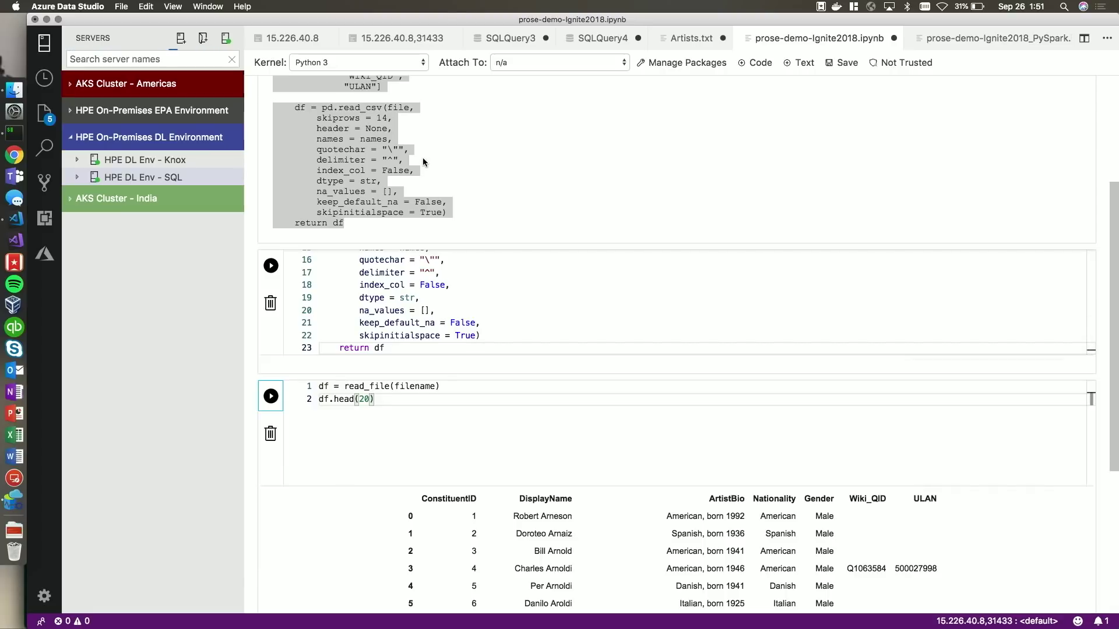
click(962, 38)
Browse Knox HDFS to Artists.txt and run both PySpark cells to show its top five rows
click(602, 131)
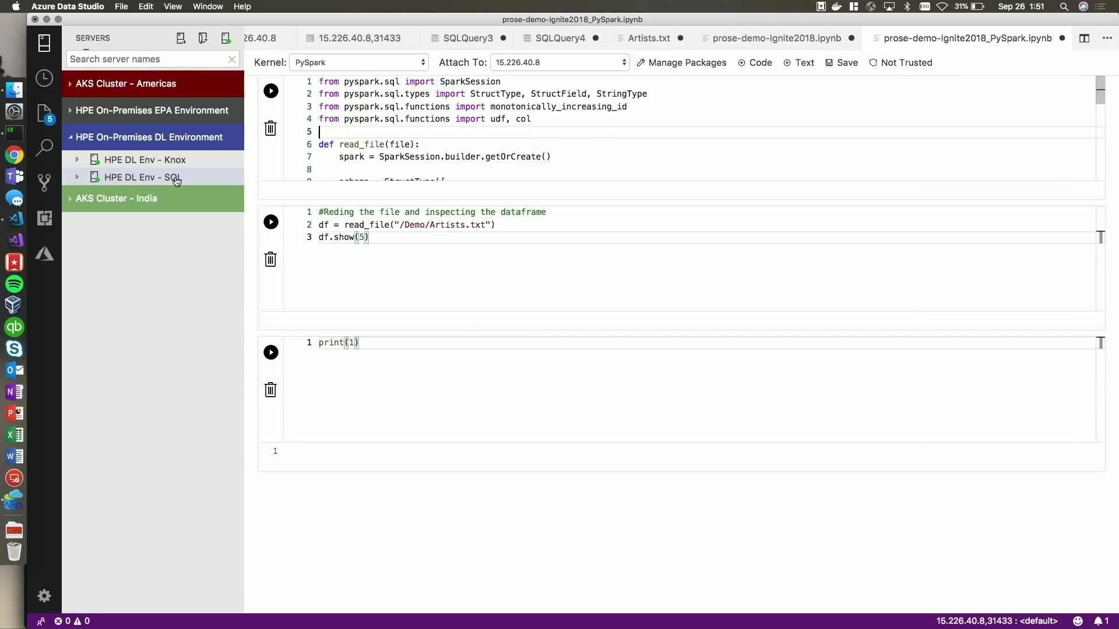
click(77, 161)
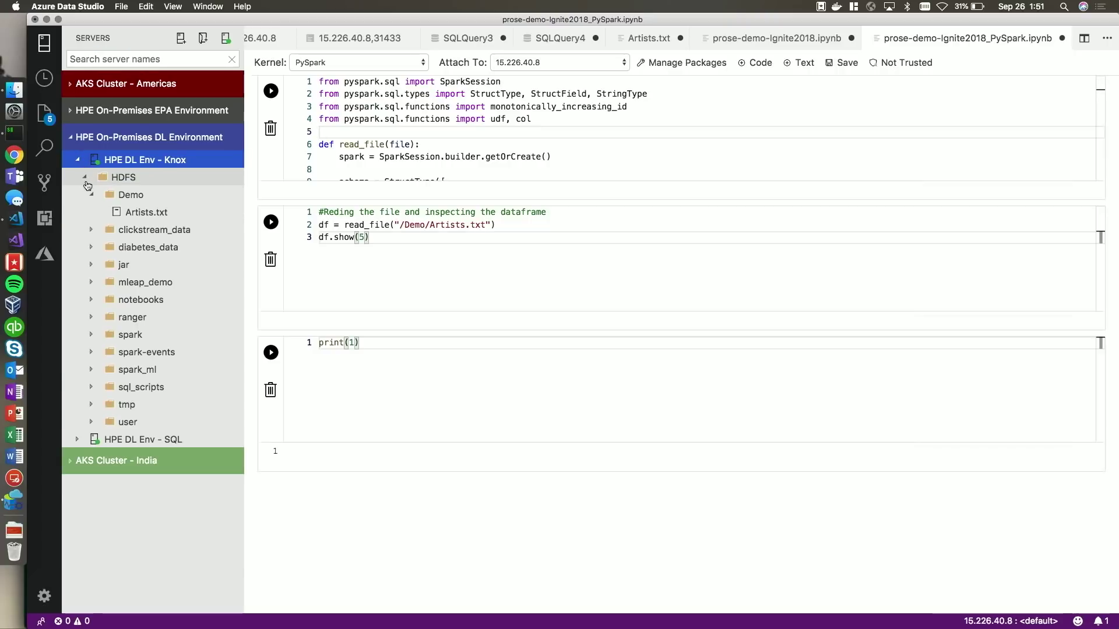
click(87, 186)
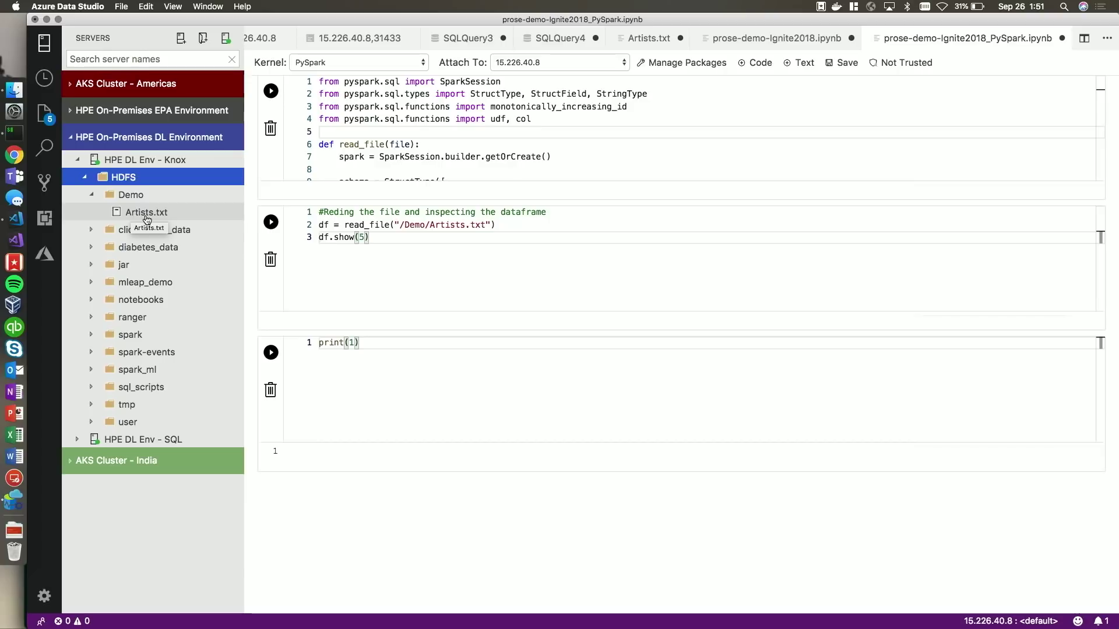
click(342, 133)
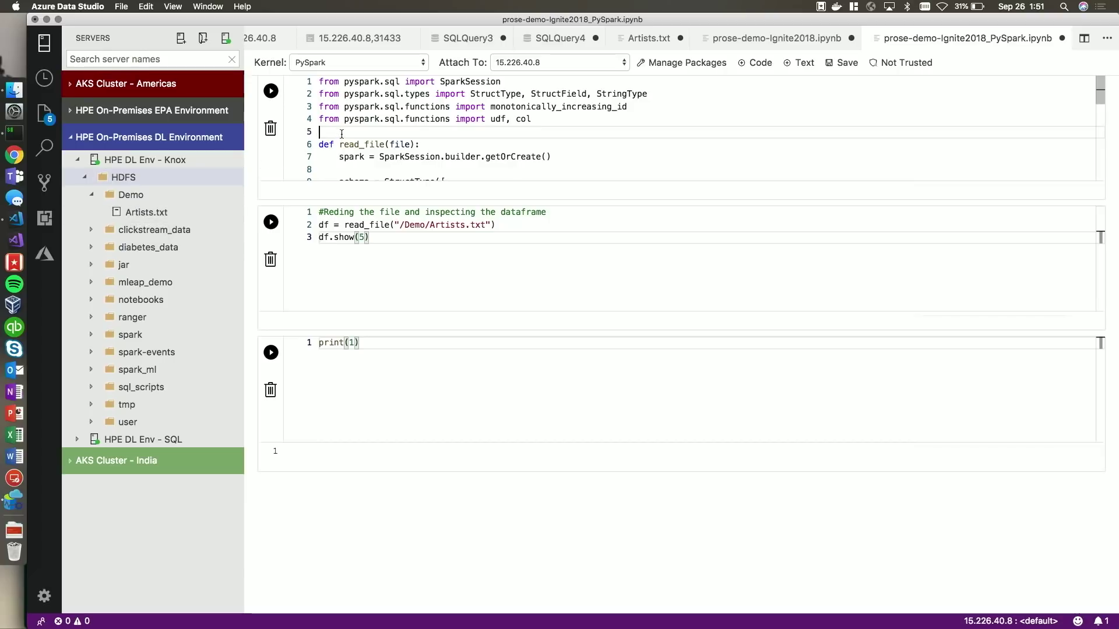
click(272, 90)
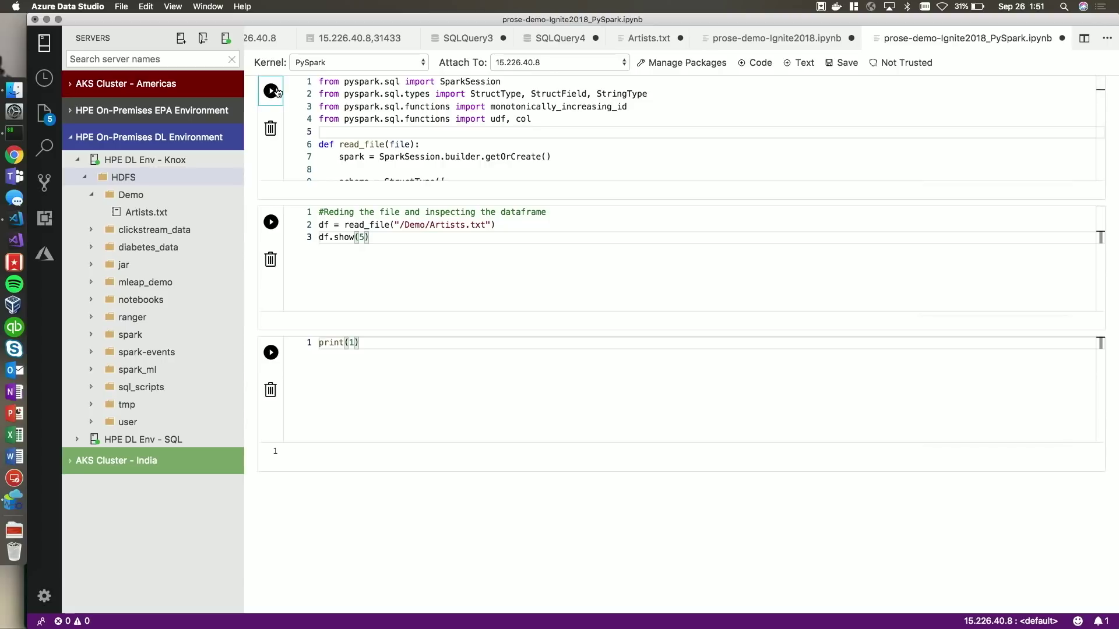
click(271, 222)
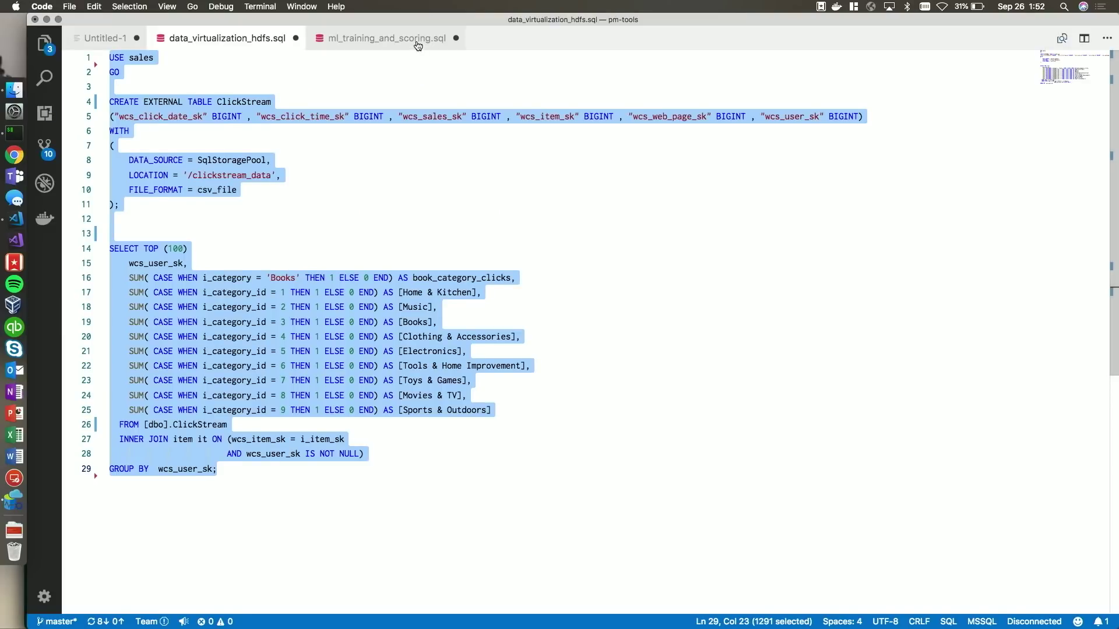
Select the entire ml_training_and_scoring.sql script for copying
click(387, 38)
key(super+a)
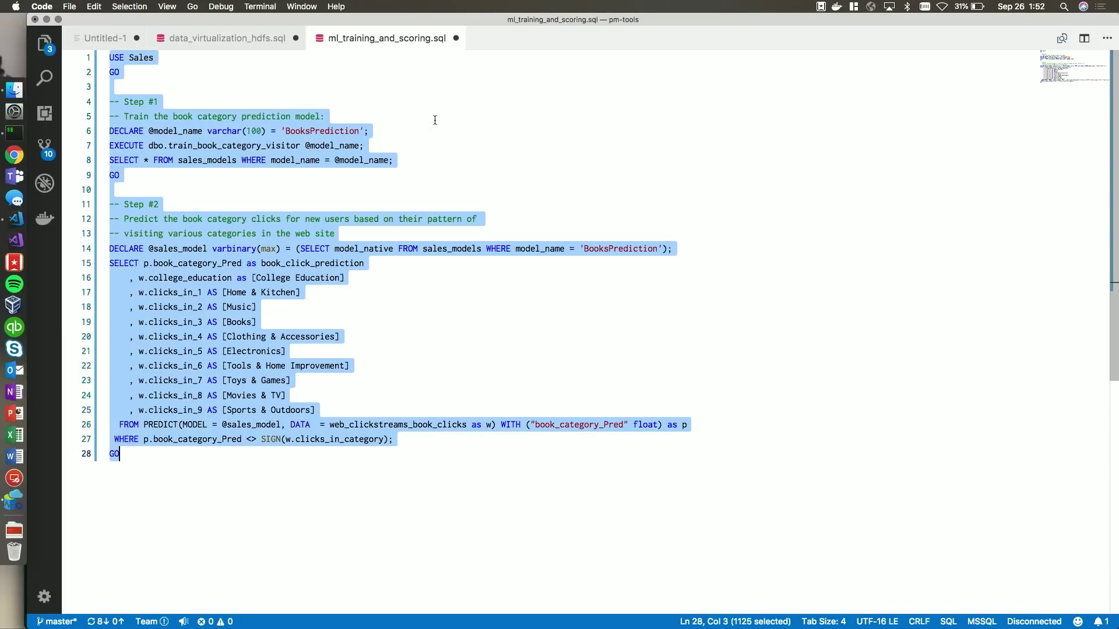
key(super+Tab)
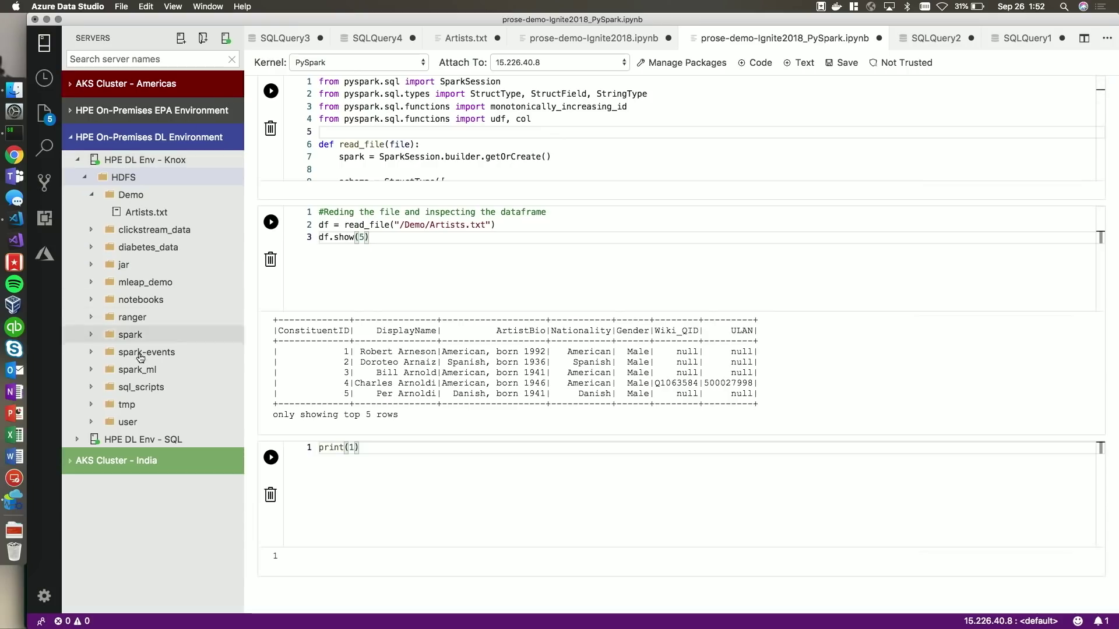
Paste the ML script into a new HPE DL Env - SQL query and run Step #1 against Sales
right_click(144, 440)
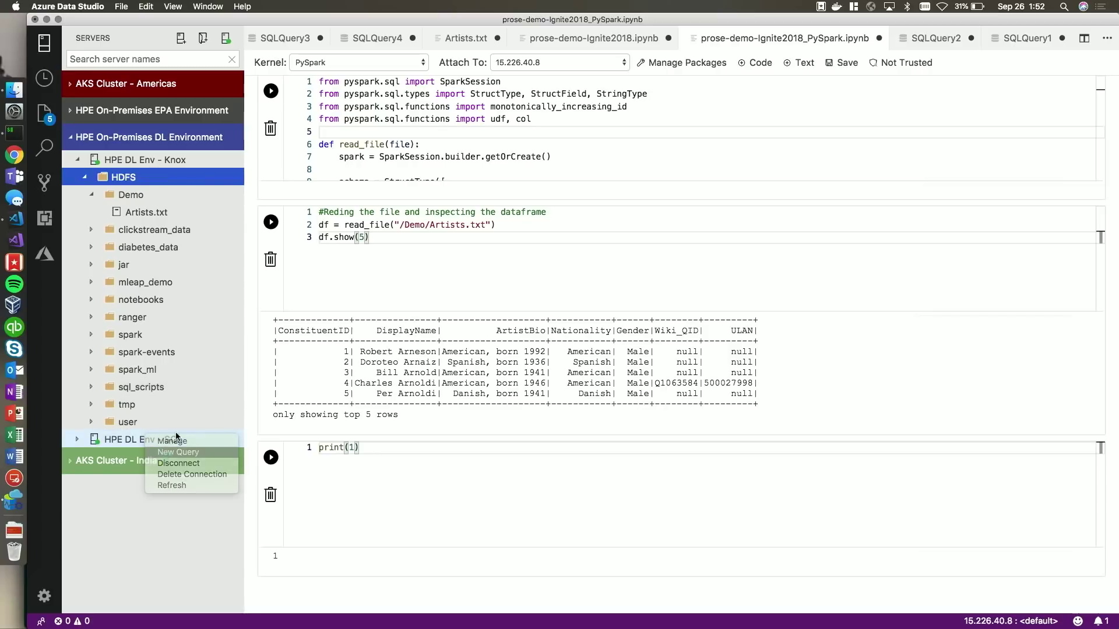
click(176, 451)
key(super+v)
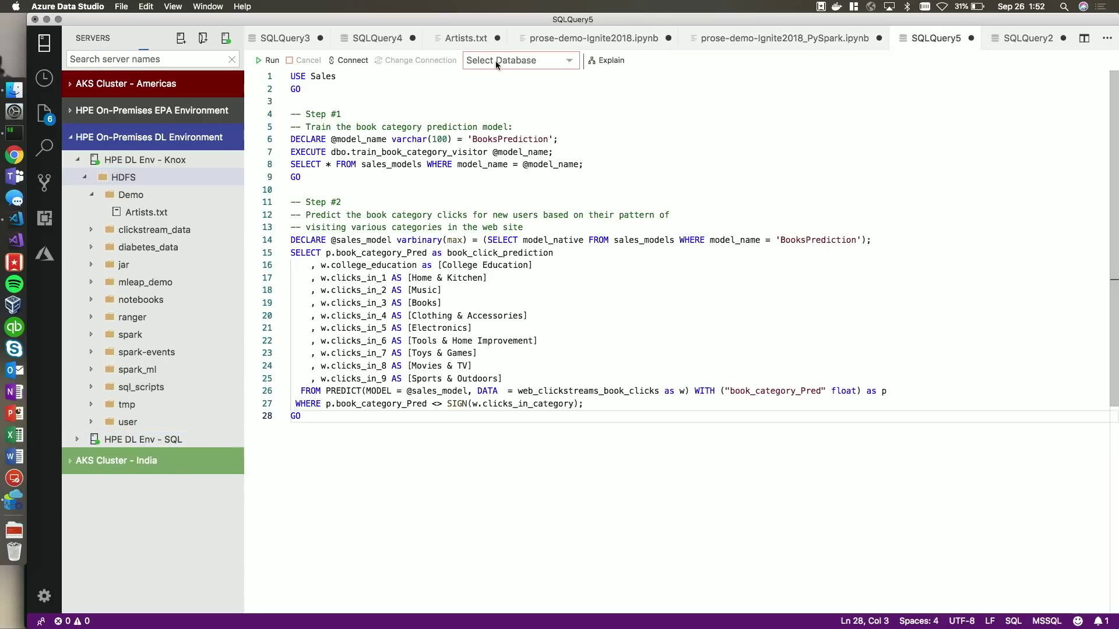
drag(372, 177, 302, 96)
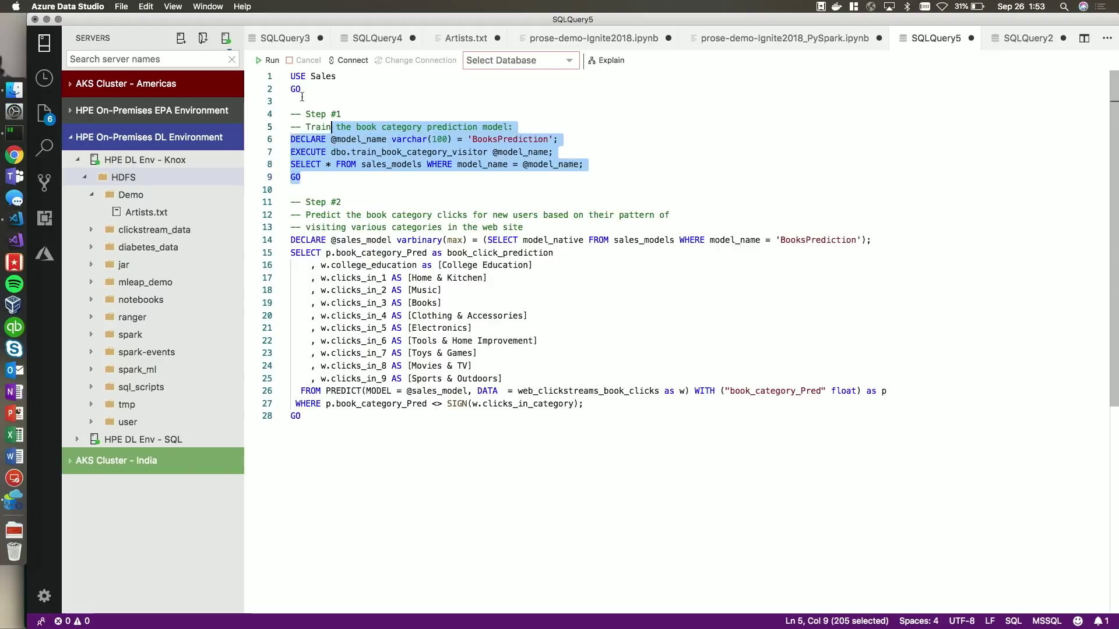
key(F5)
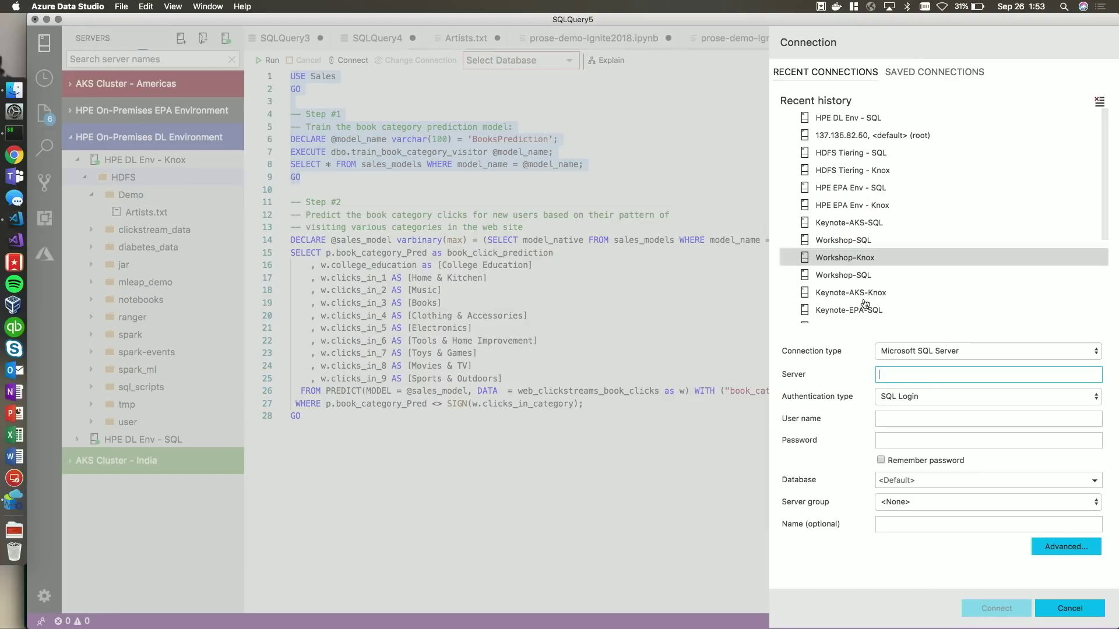
click(848, 117)
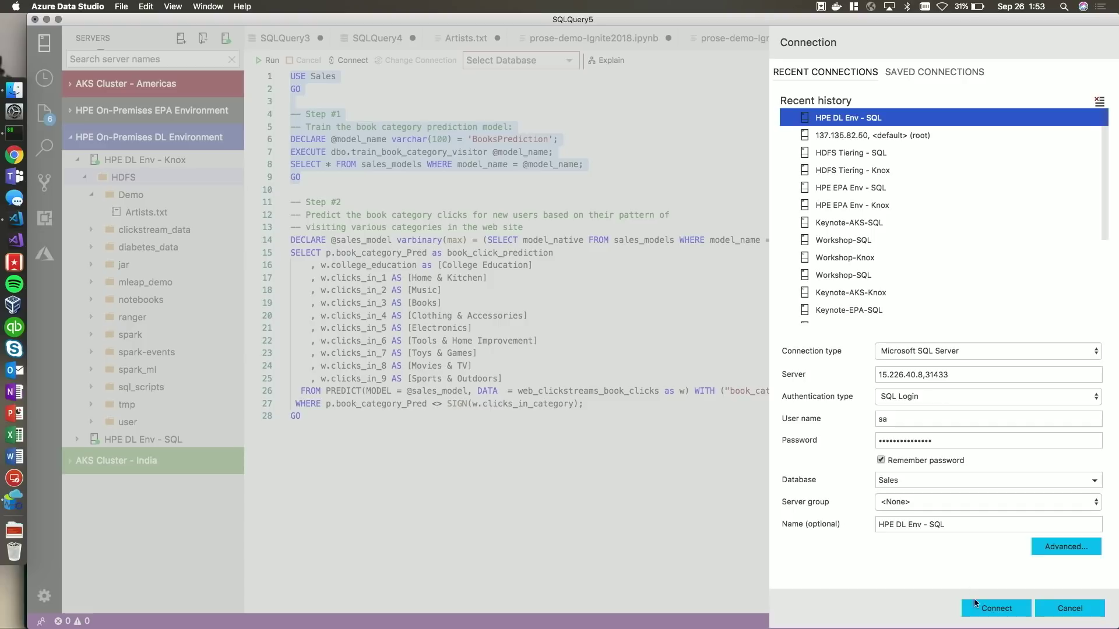
click(995, 608)
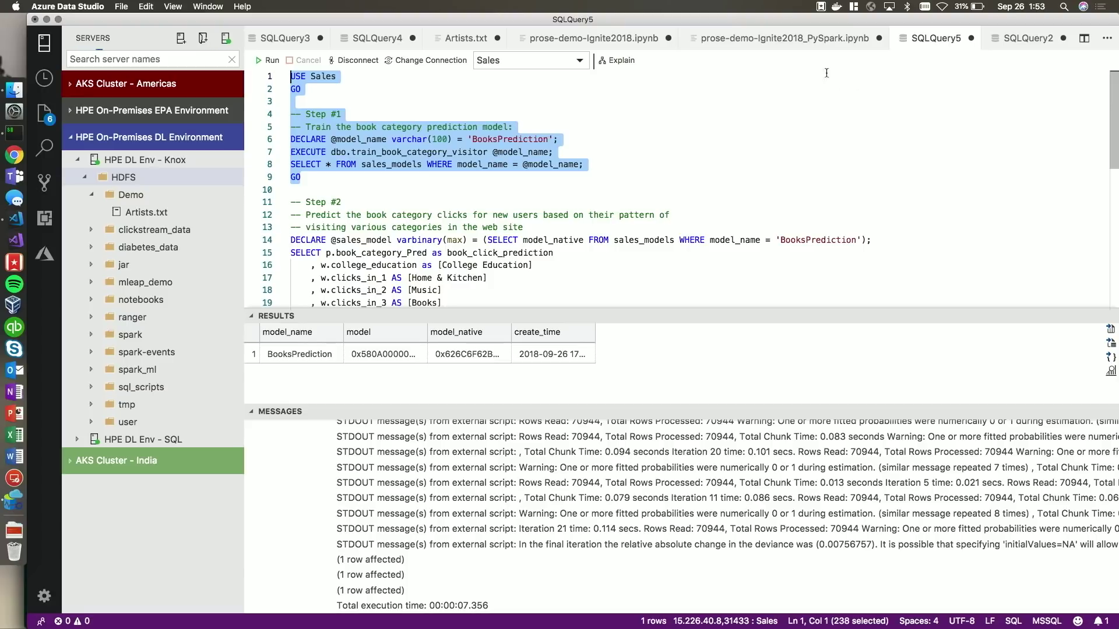
key(Tab)
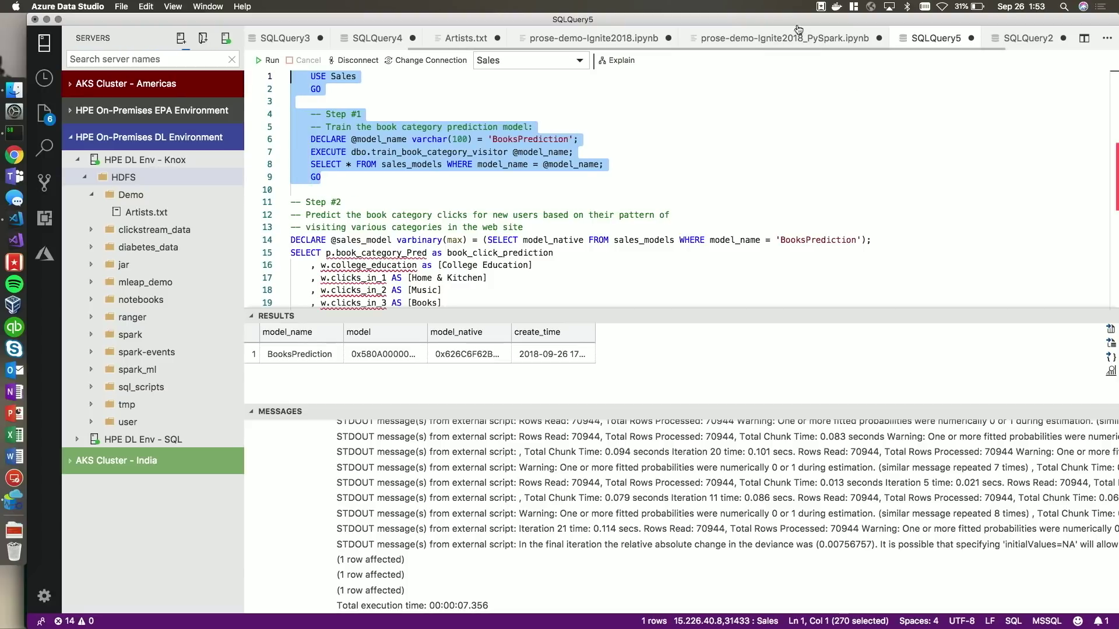
Show the train_book_category_visitor procedure, highlighting its 80-percent input query and rxLogit R script
click(932, 41)
scroll(813, 267, down, 3)
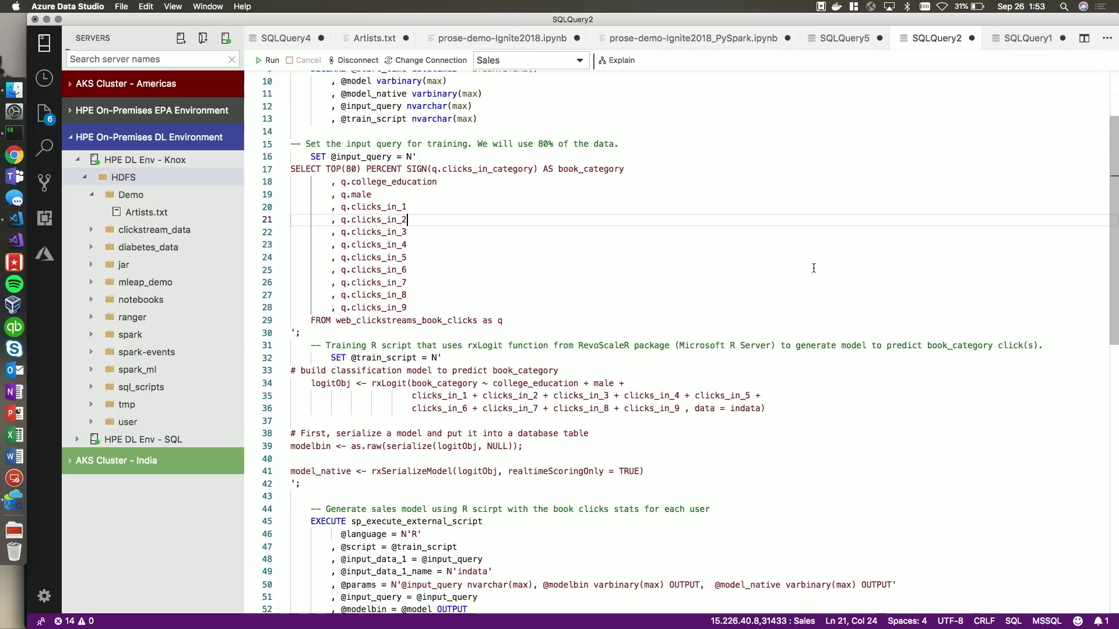
scroll(669, 239, up, 2)
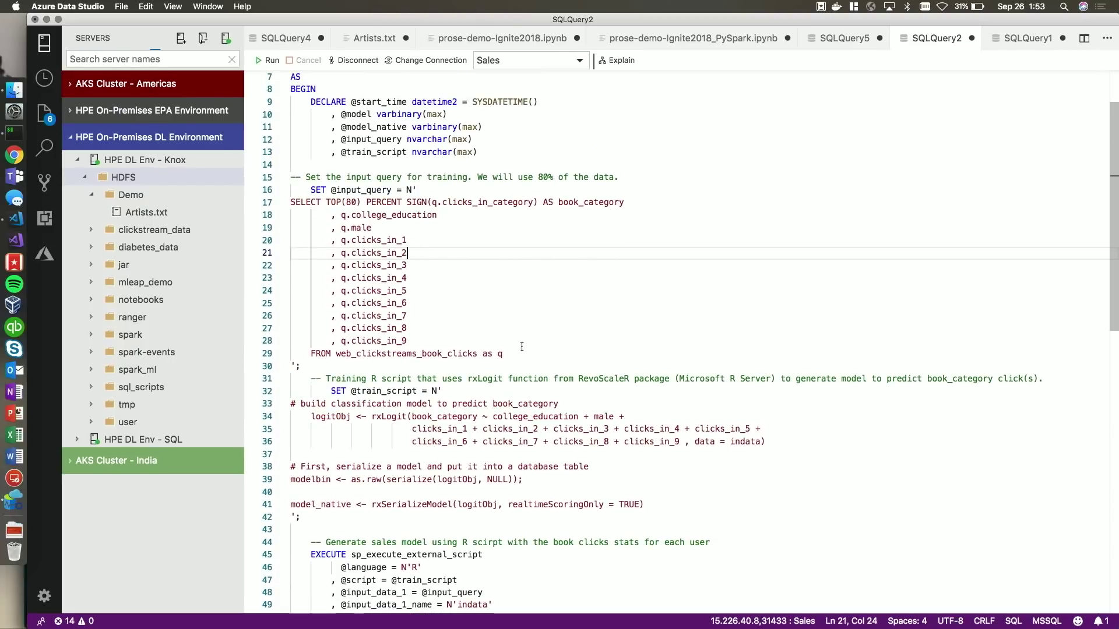
drag(503, 353, 300, 236)
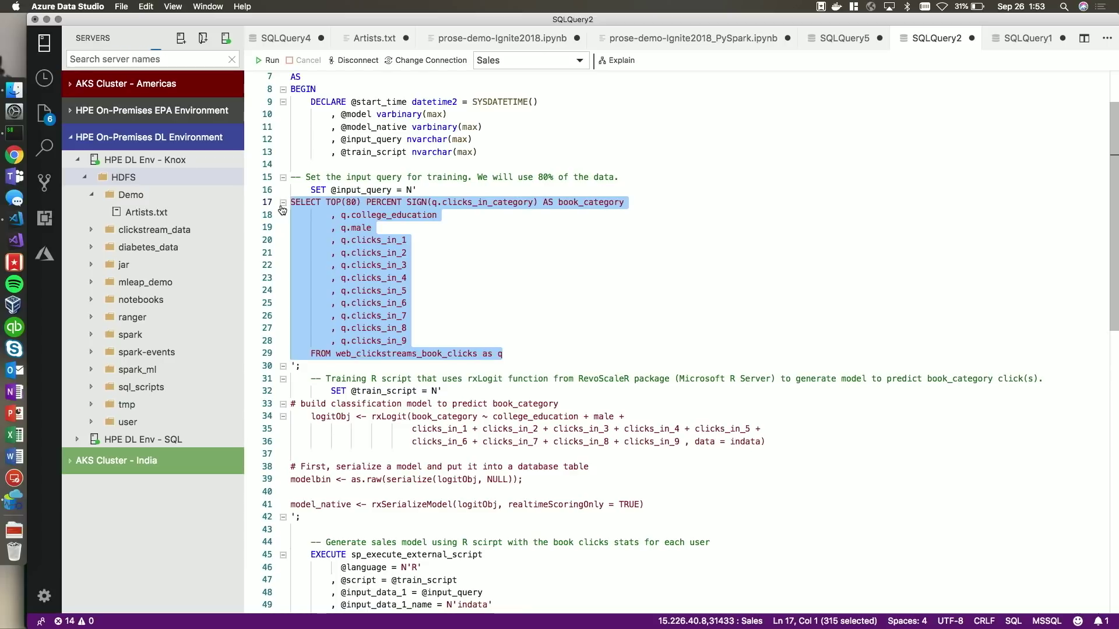
scroll(282, 208, down, 4)
drag(301, 364, 289, 251)
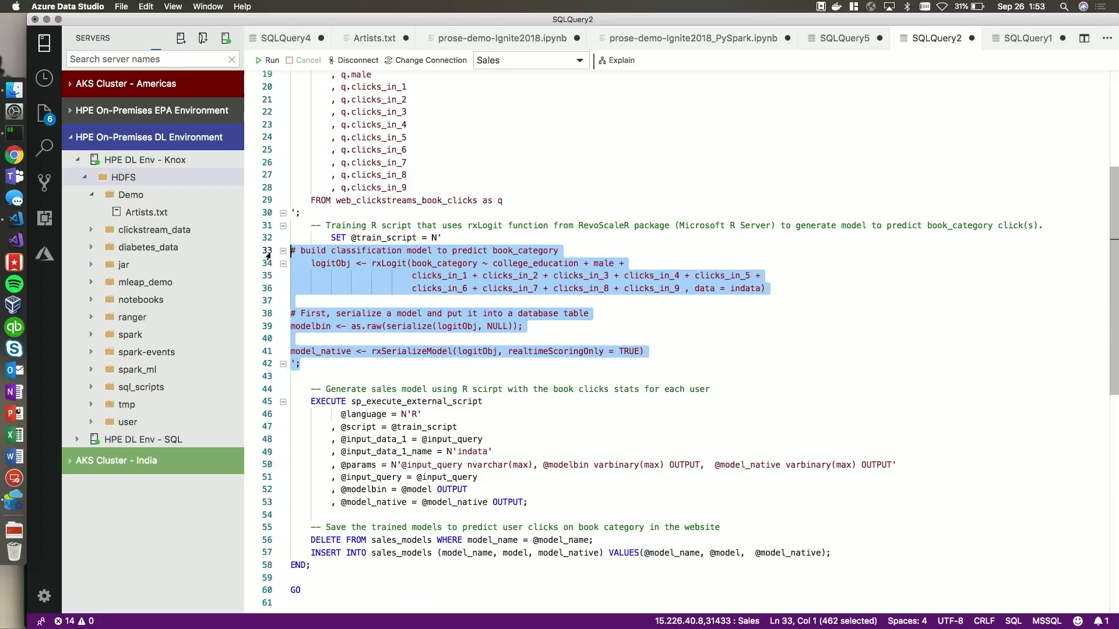
click(341, 315)
scroll(341, 314, down, 3)
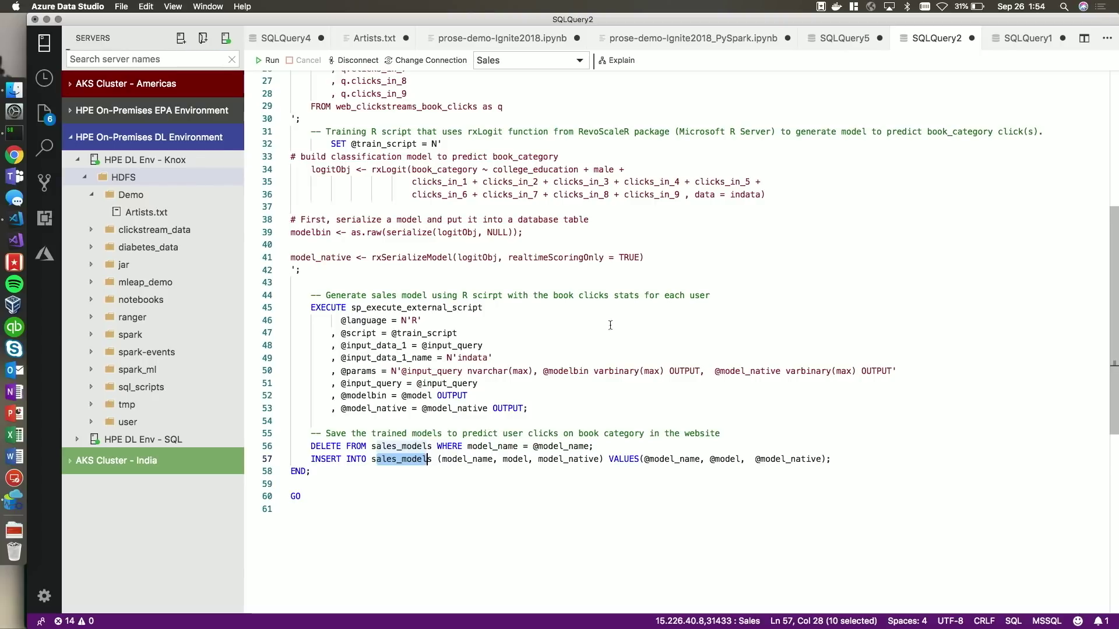
Run the Step #2 PREDICT query in SQLQuery5 against Sales to score new users
key(ctrl+Tab)
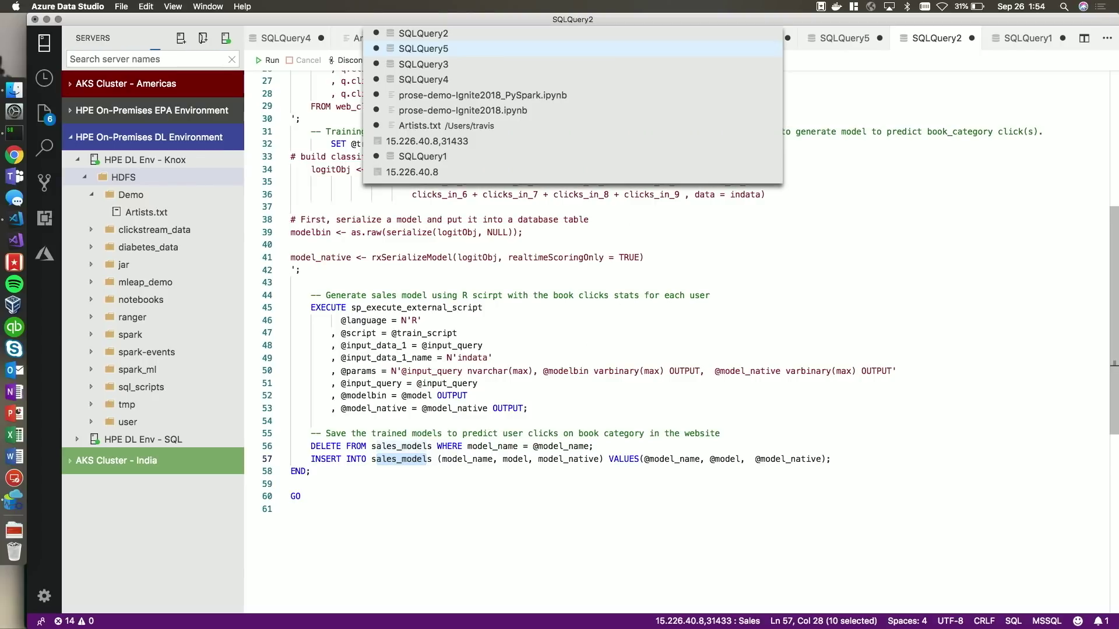
key(ctrl+Tab)
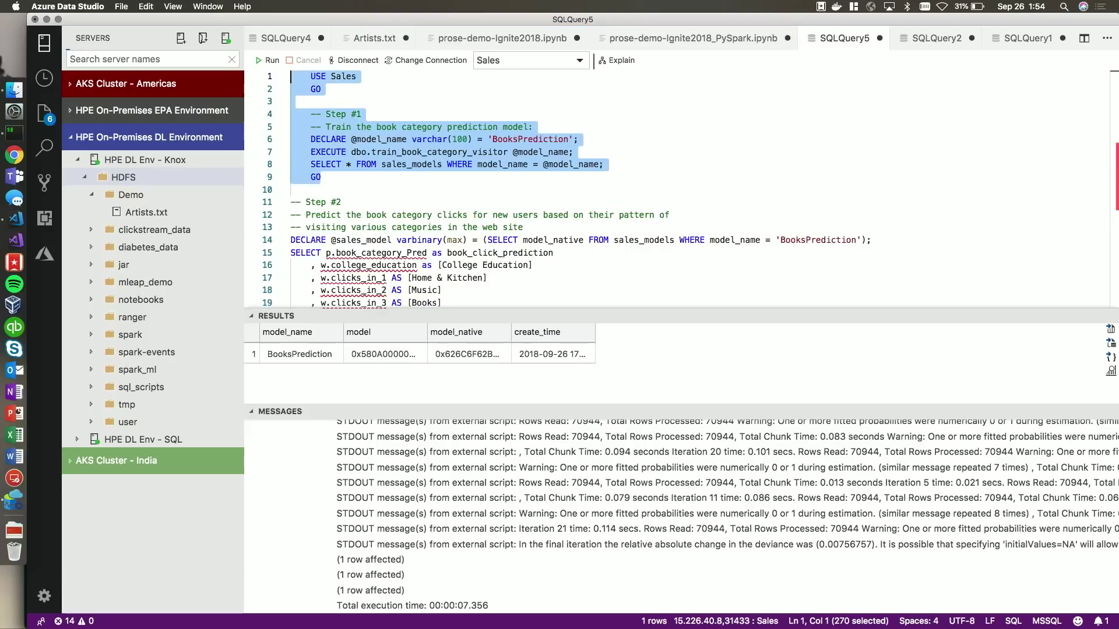
click(542, 190)
scroll(542, 191, down, 4)
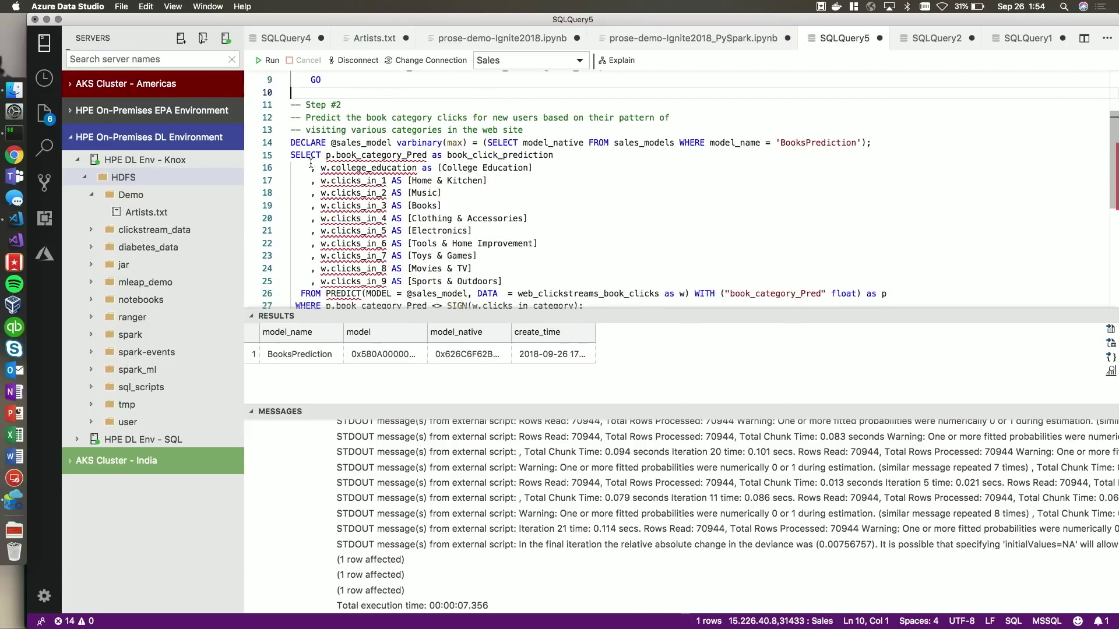
scroll(343, 184, down, 5)
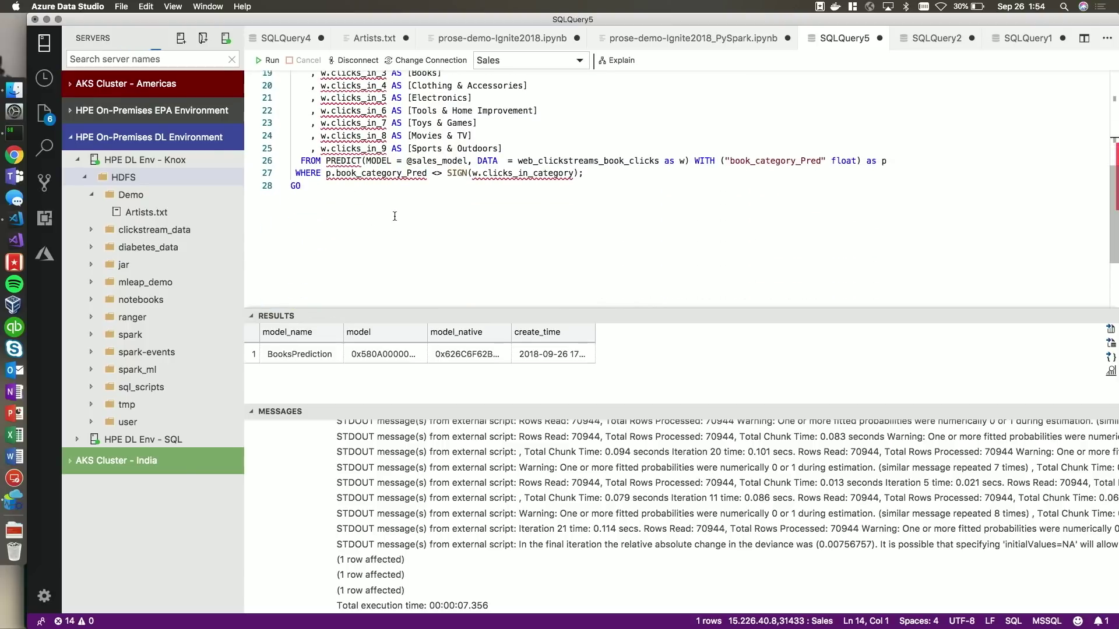
shift+click(397, 216)
key(F5)
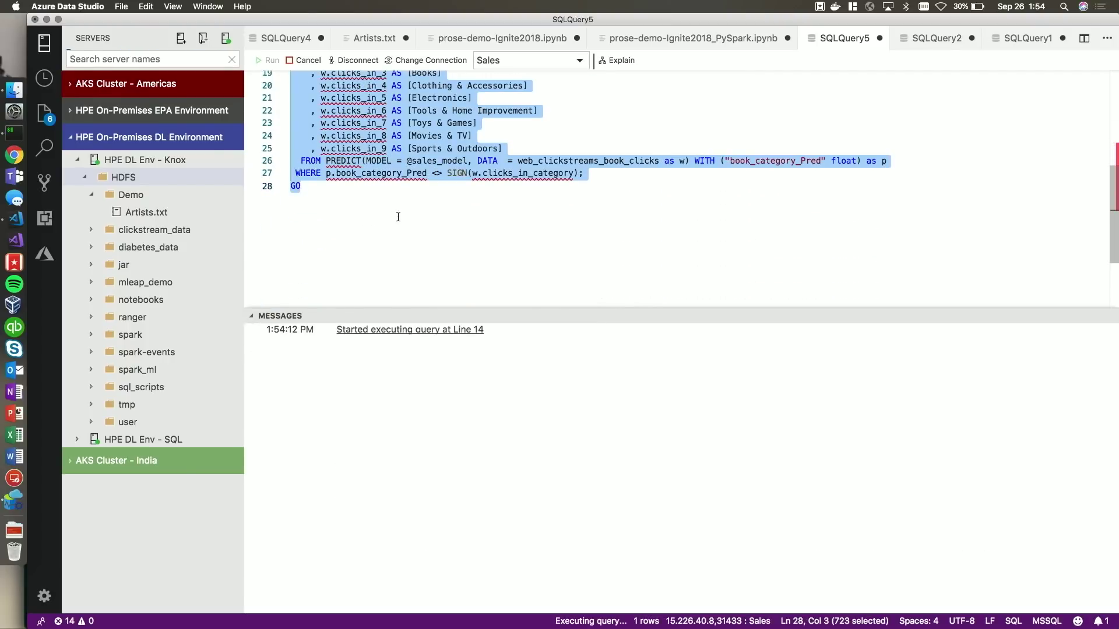